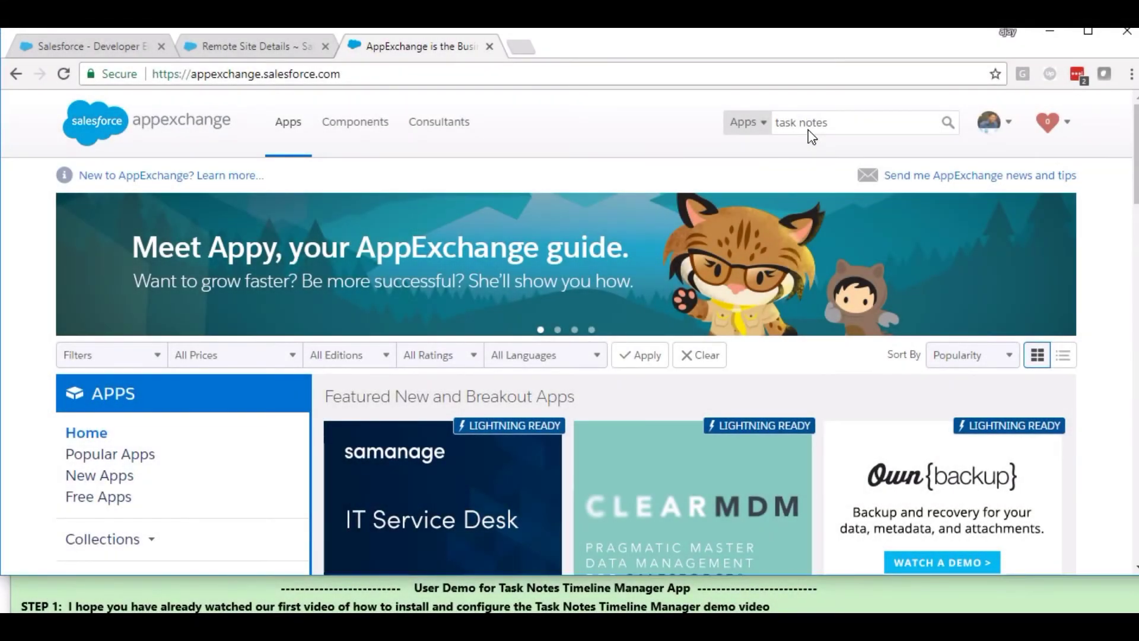
Search AppExchange for 'task notes', view the Task | Notes | Email | Event Timeline Manager listing, then return to Salesforce home
click(808, 130)
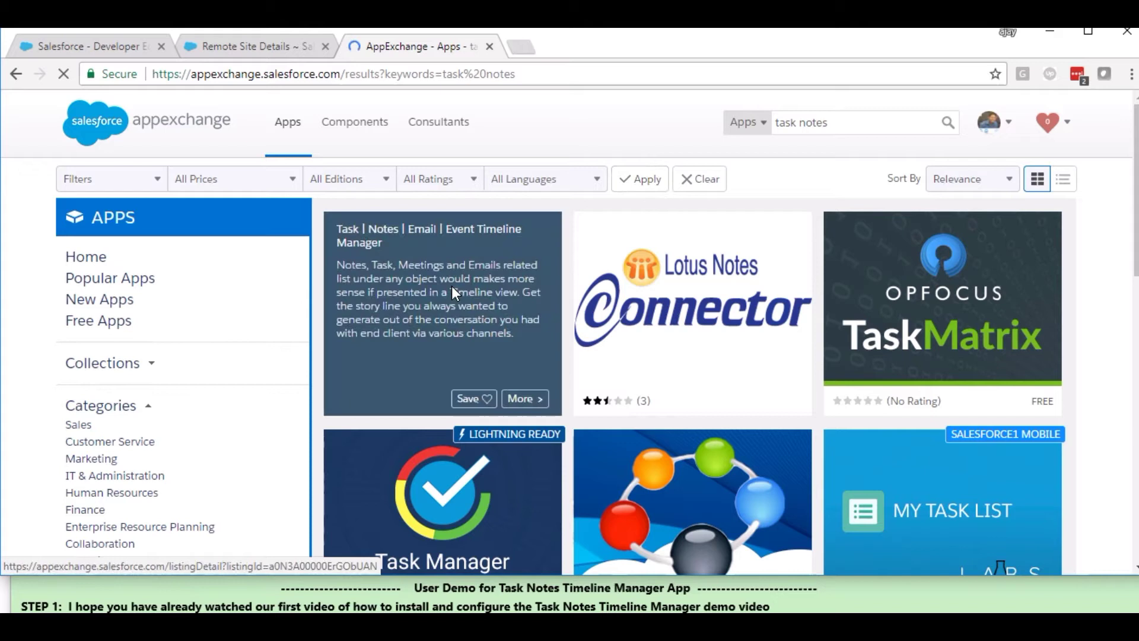
click(452, 291)
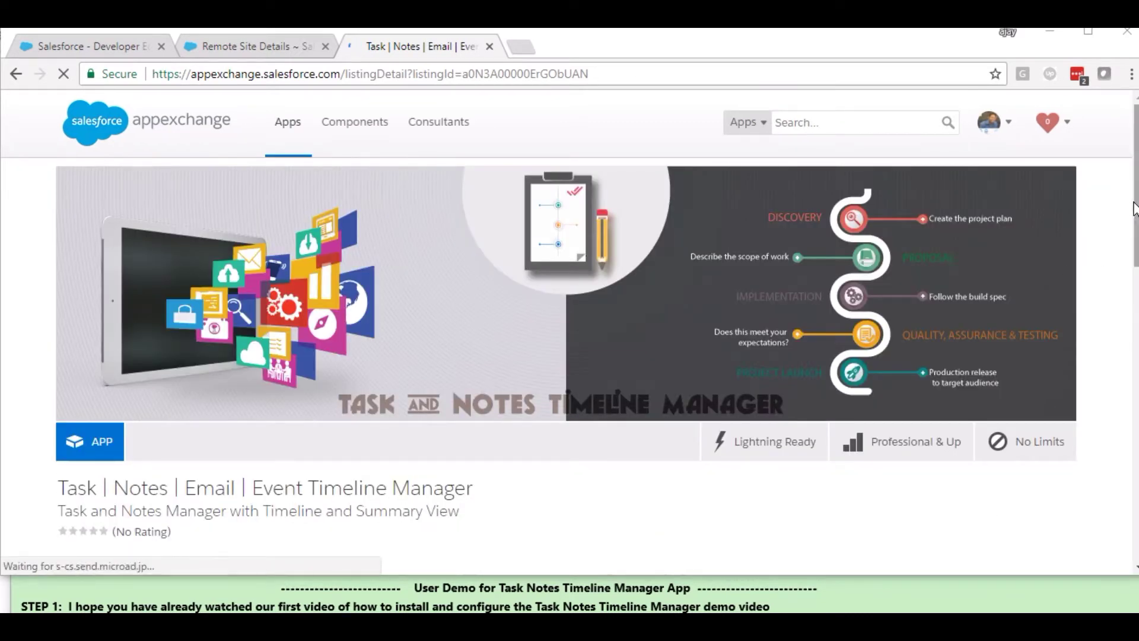
drag(1135, 207, 1122, 387)
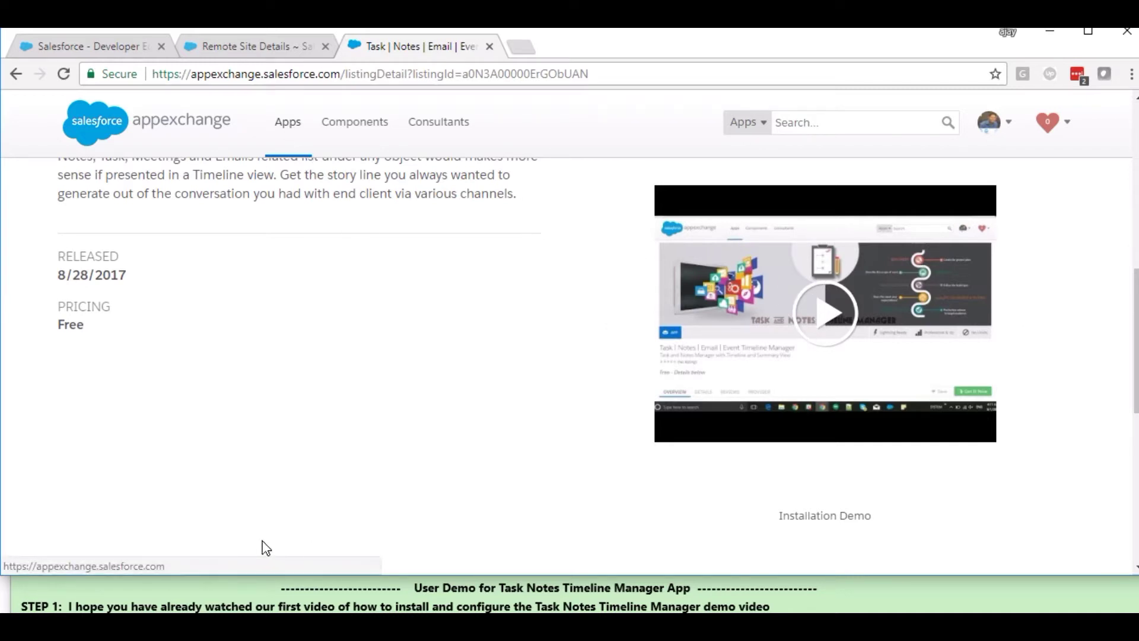
click(116, 49)
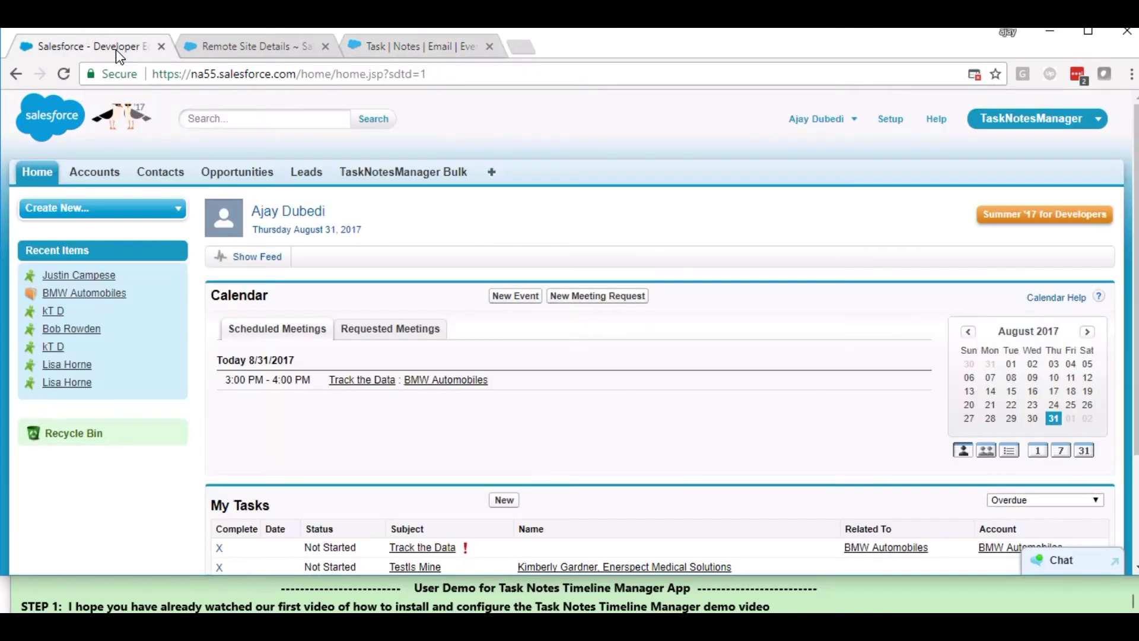
click(440, 605)
scroll(440, 608, down, 1)
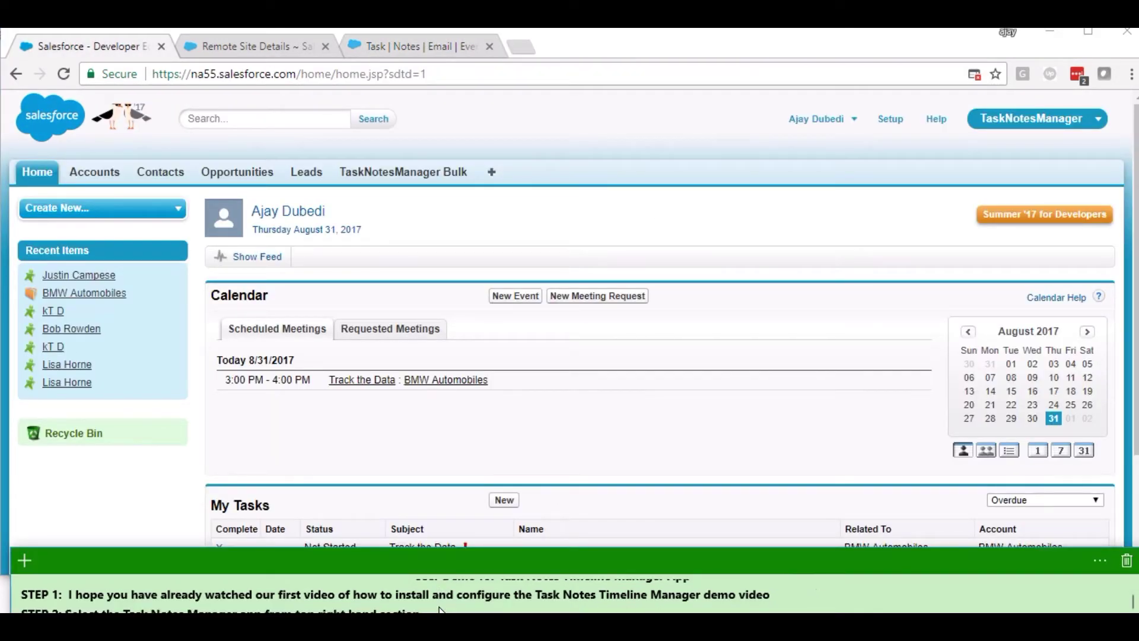
scroll(440, 609, down, 1)
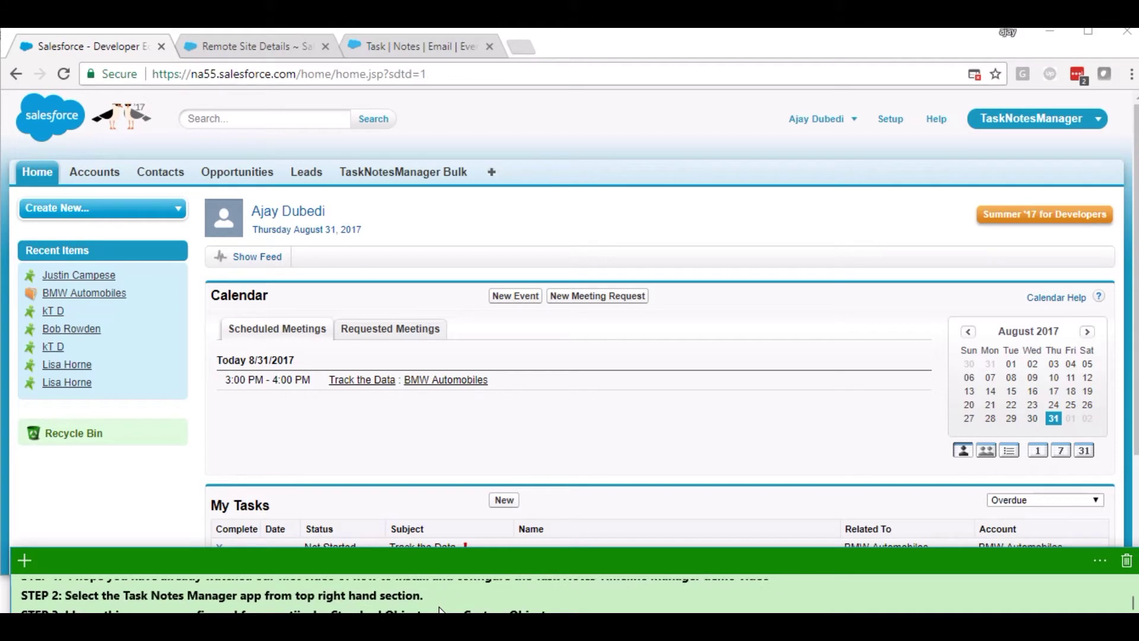
click(997, 118)
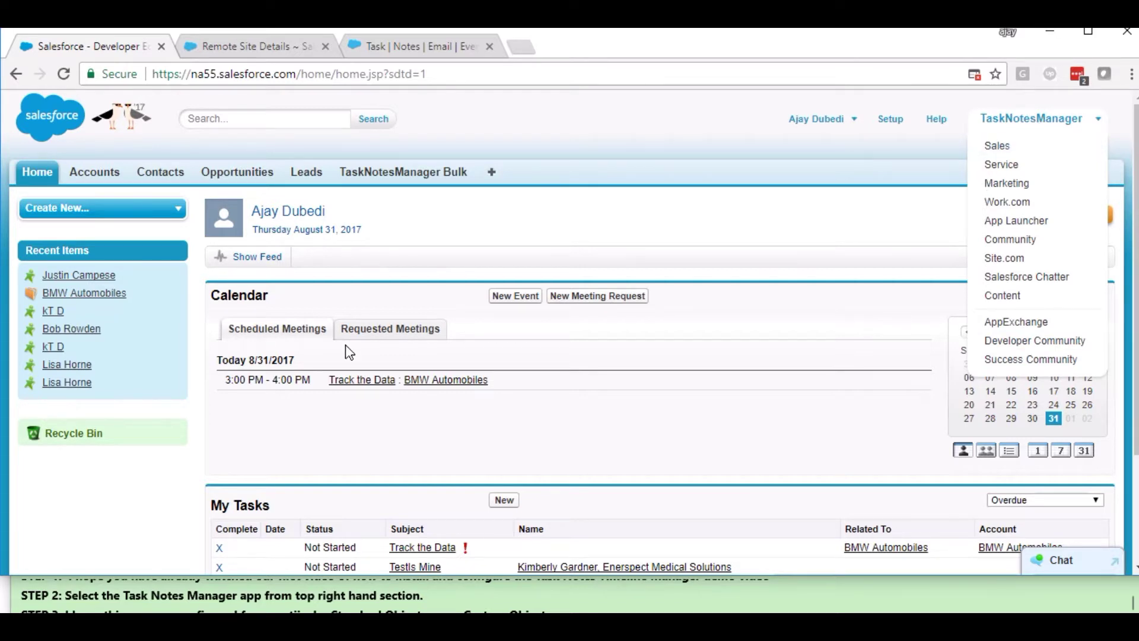
click(252, 601)
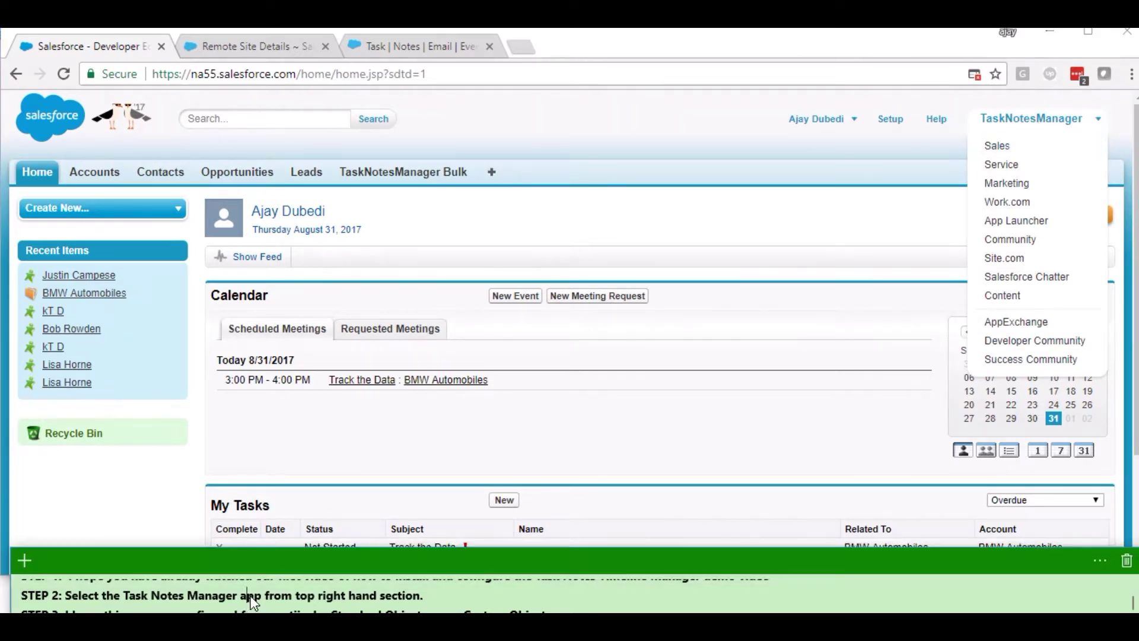
scroll(252, 600, down, 1)
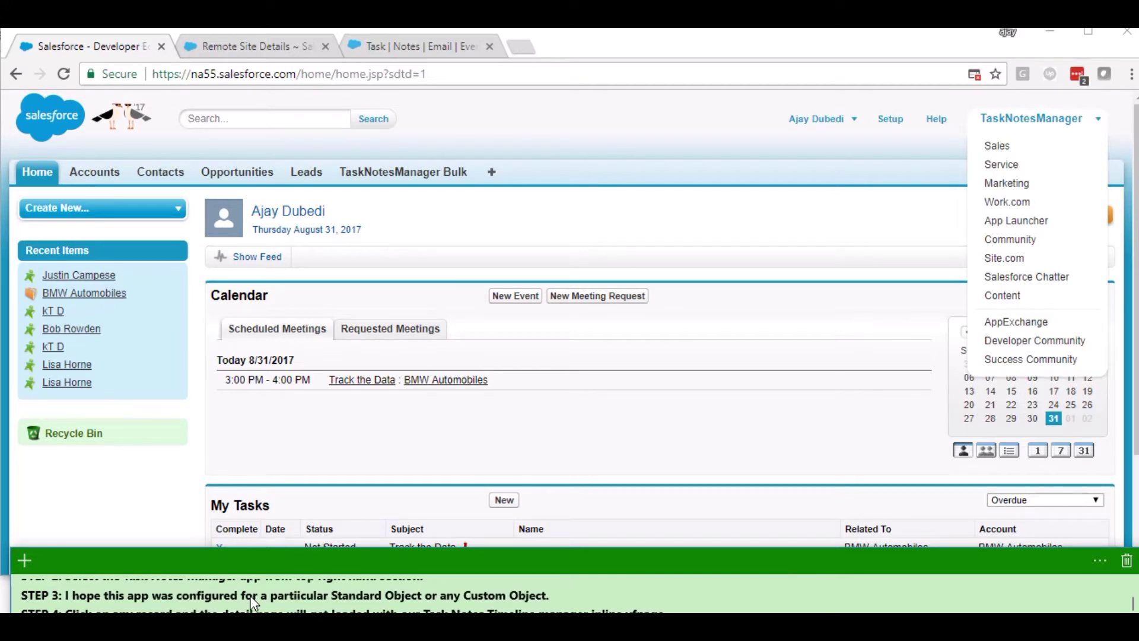
triple_click(252, 595)
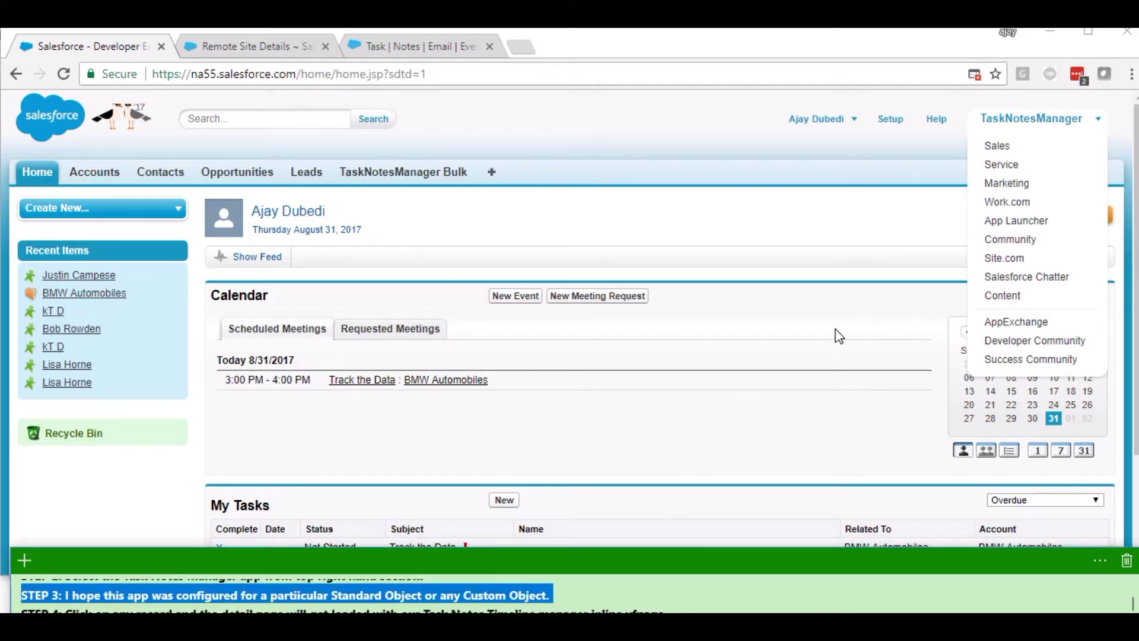
click(1038, 121)
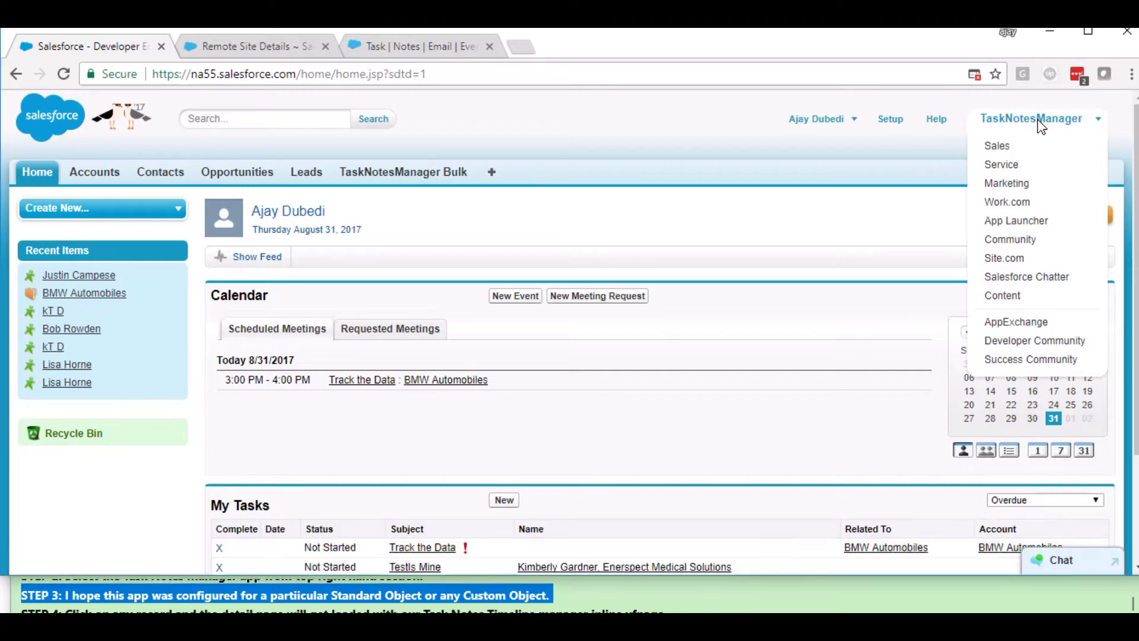
Open the Installed Packages setup page through a Quick Find search for 'instal'
click(261, 46)
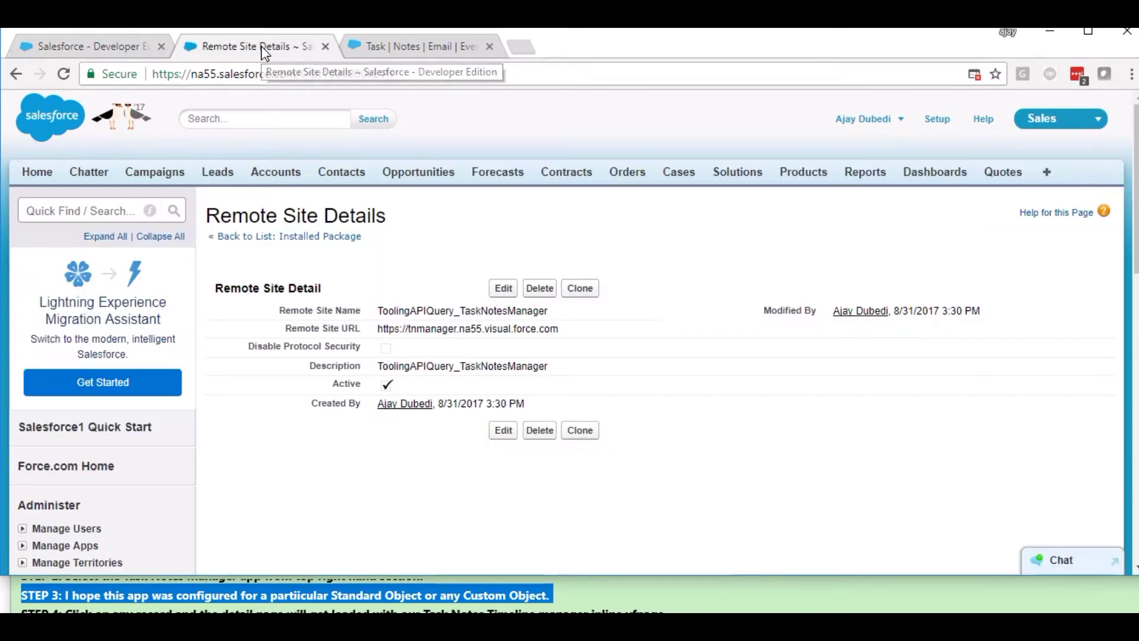
click(115, 215)
text(instal)
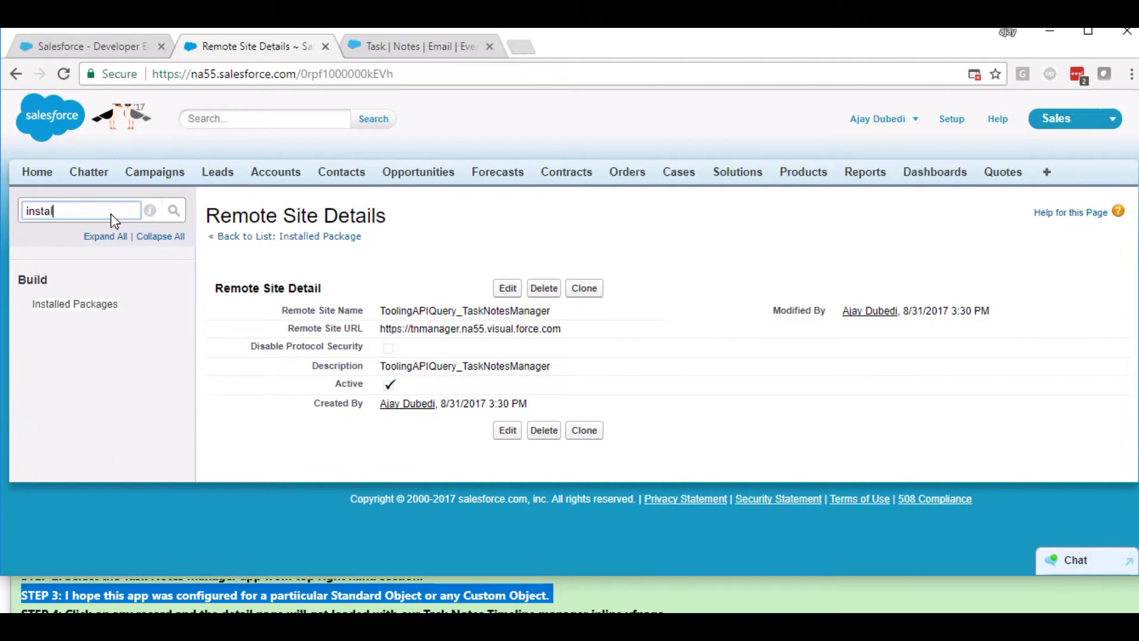
click(94, 305)
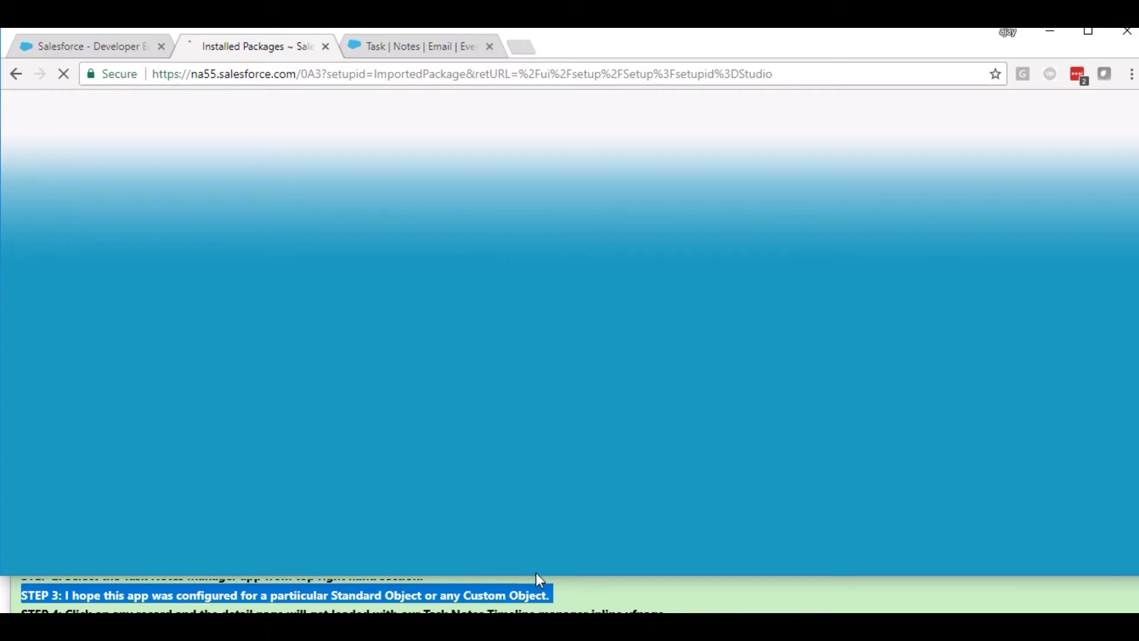
Confirm TaskNotesManager's configuration has the Account object enabled, then close the configuration window
click(564, 593)
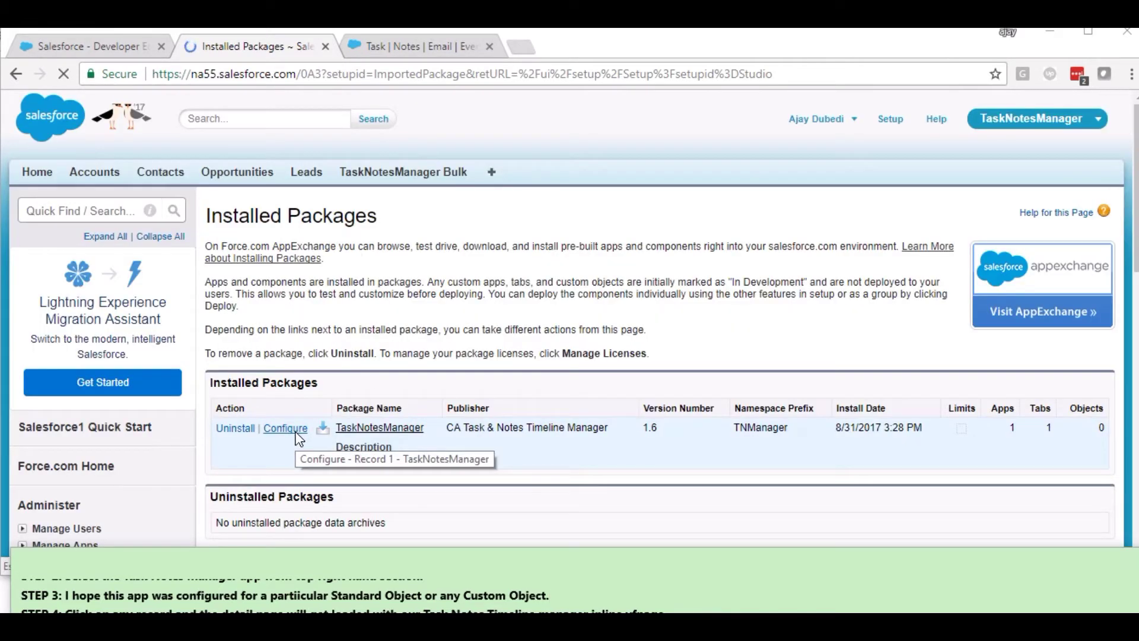
double_click(336, 593)
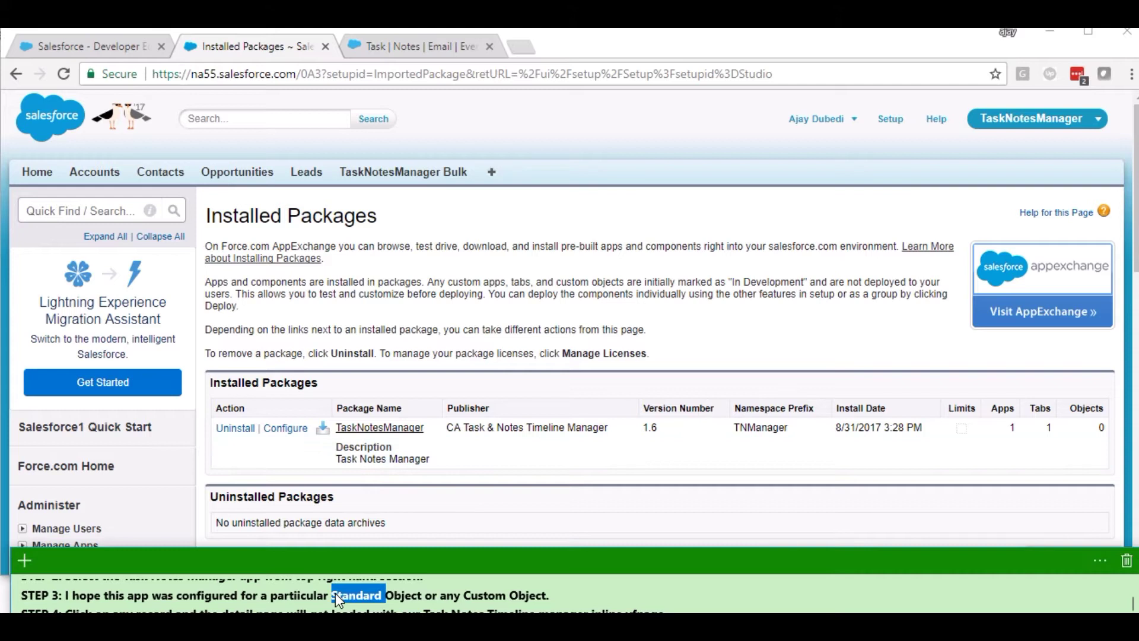
click(336, 593)
scroll(336, 592, down, 1)
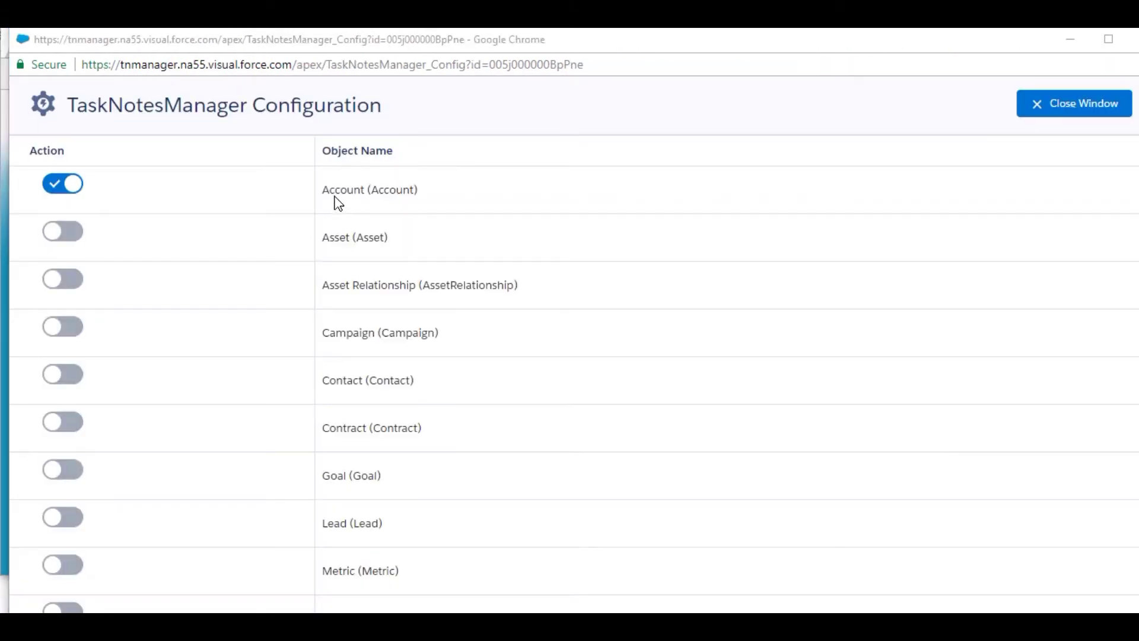
click(335, 202)
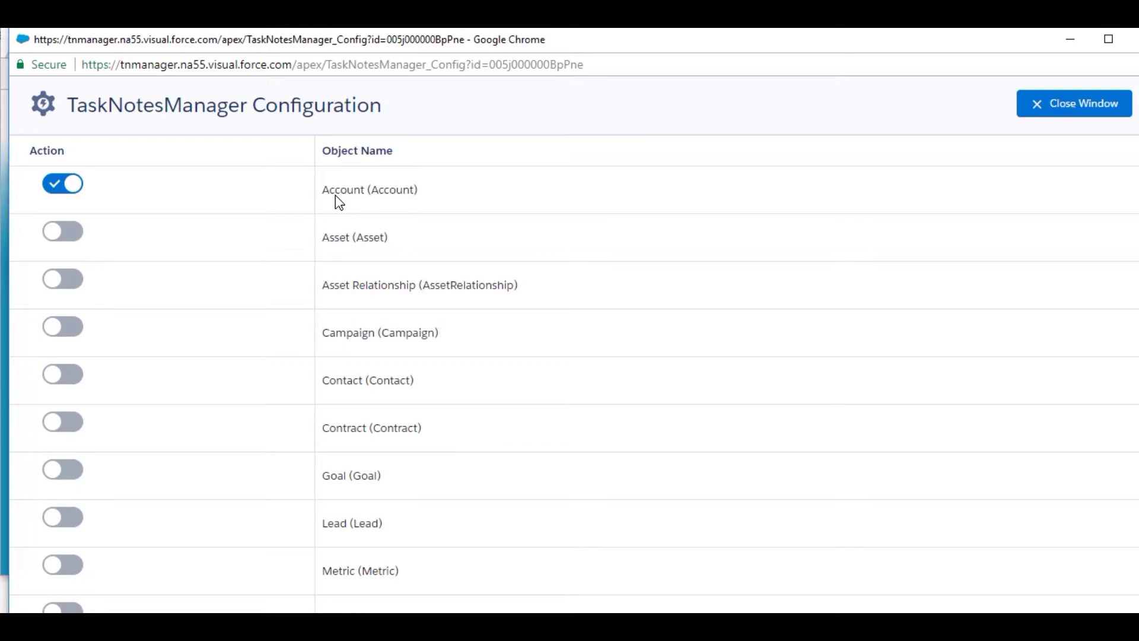
triple_click(334, 202)
click(1042, 112)
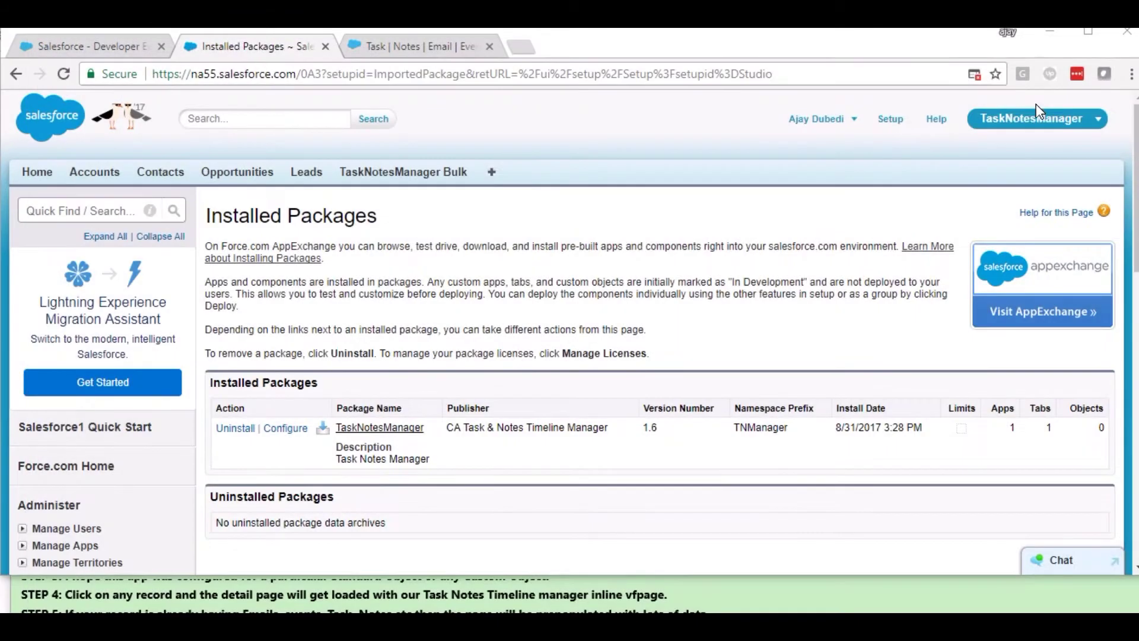
click(90, 171)
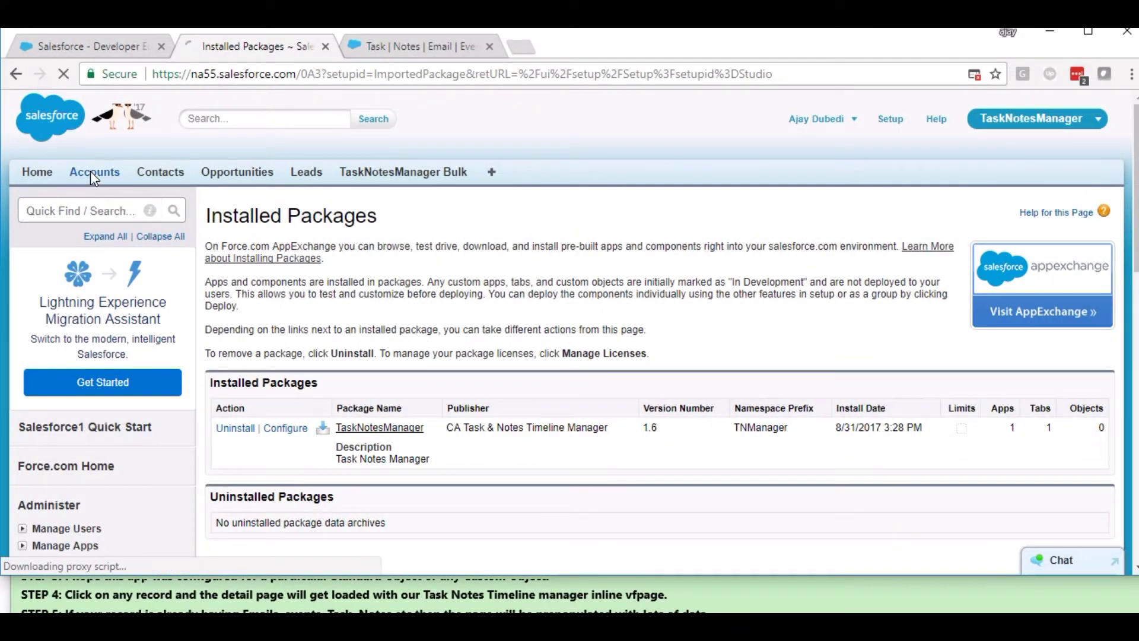
click(145, 53)
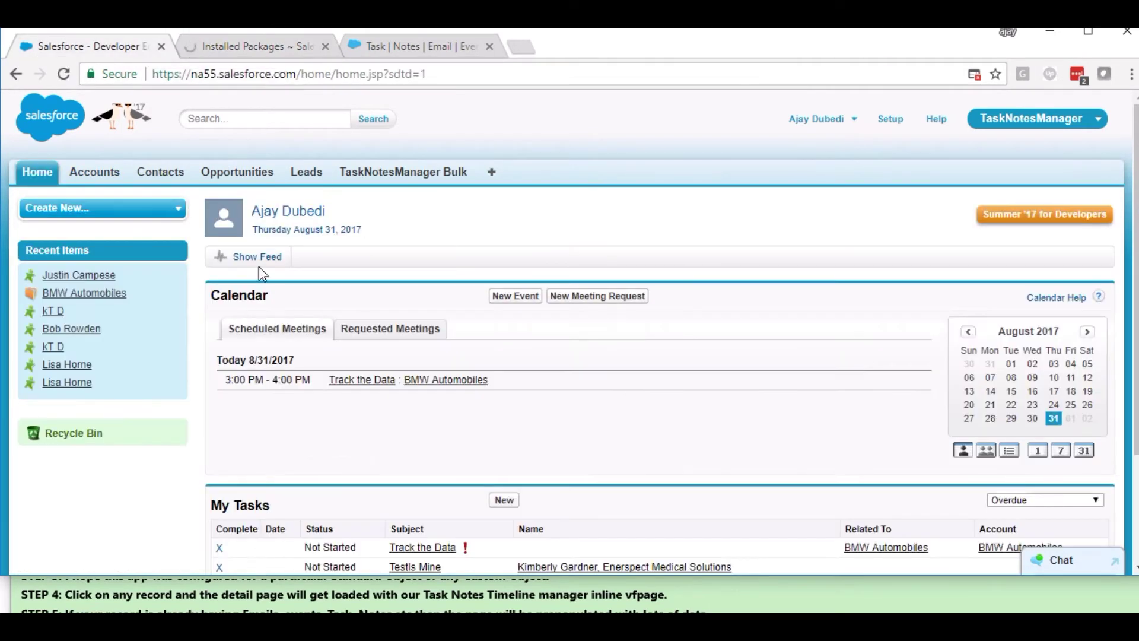
click(266, 51)
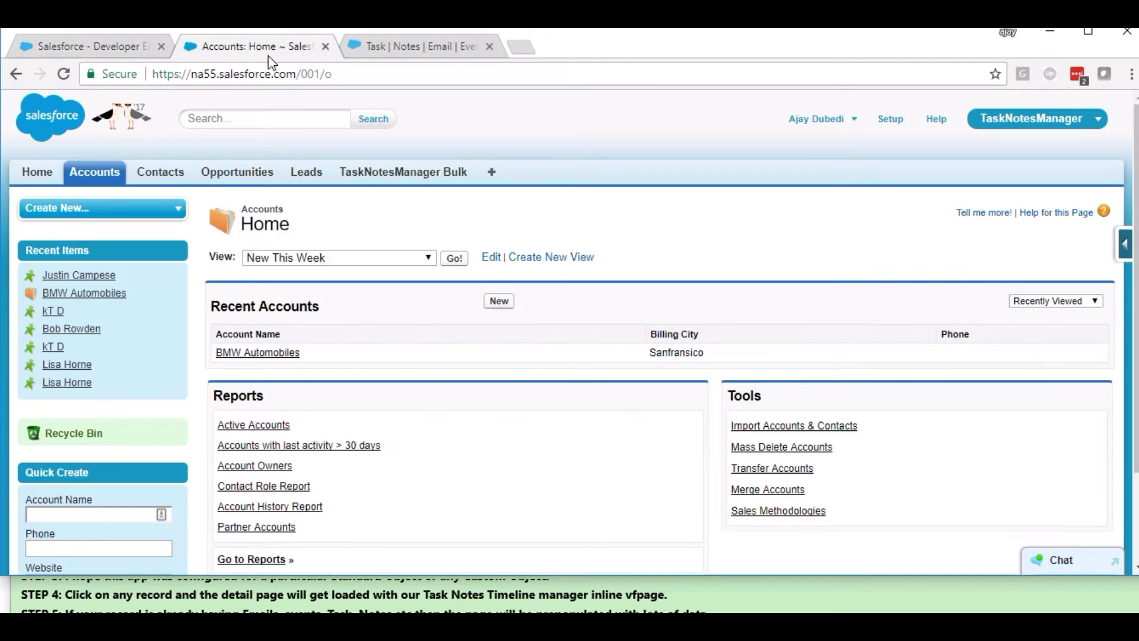
click(285, 354)
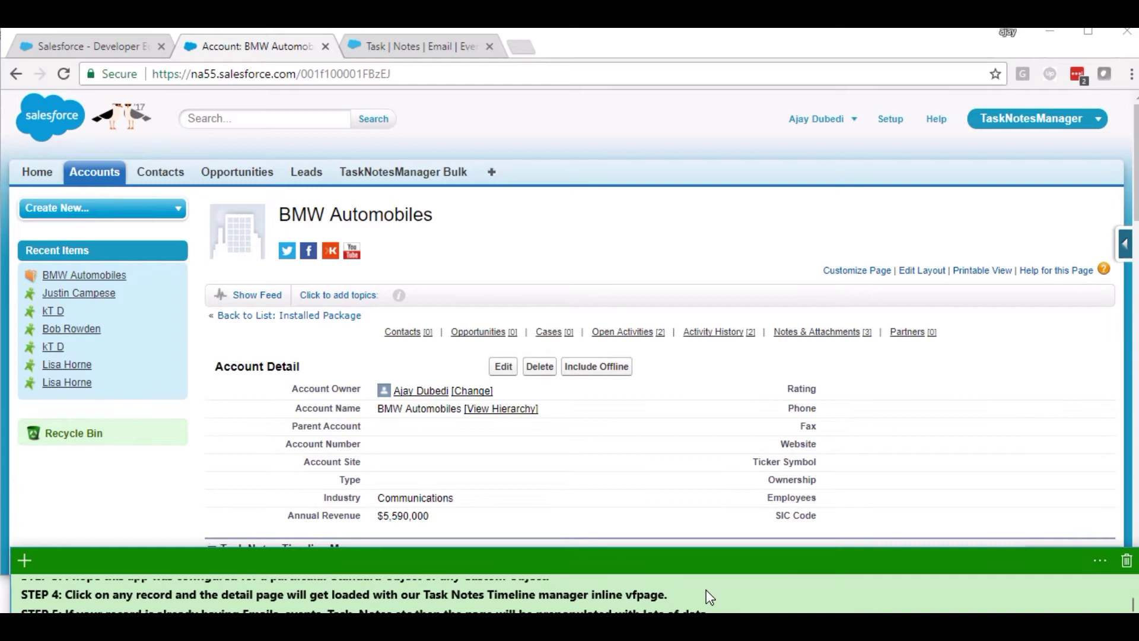
scroll(709, 596, down, 1)
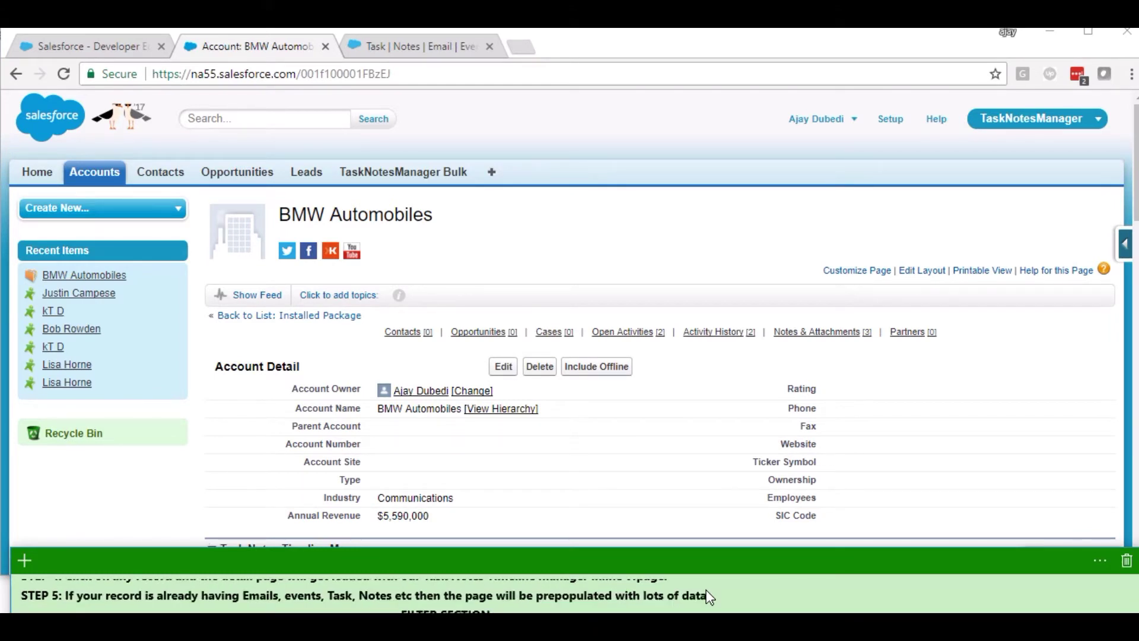
click(1135, 171)
Scroll the BMW Automobiles page to the Task Notes Timeline and open its Date Range calendar
drag(1135, 170, 1135, 285)
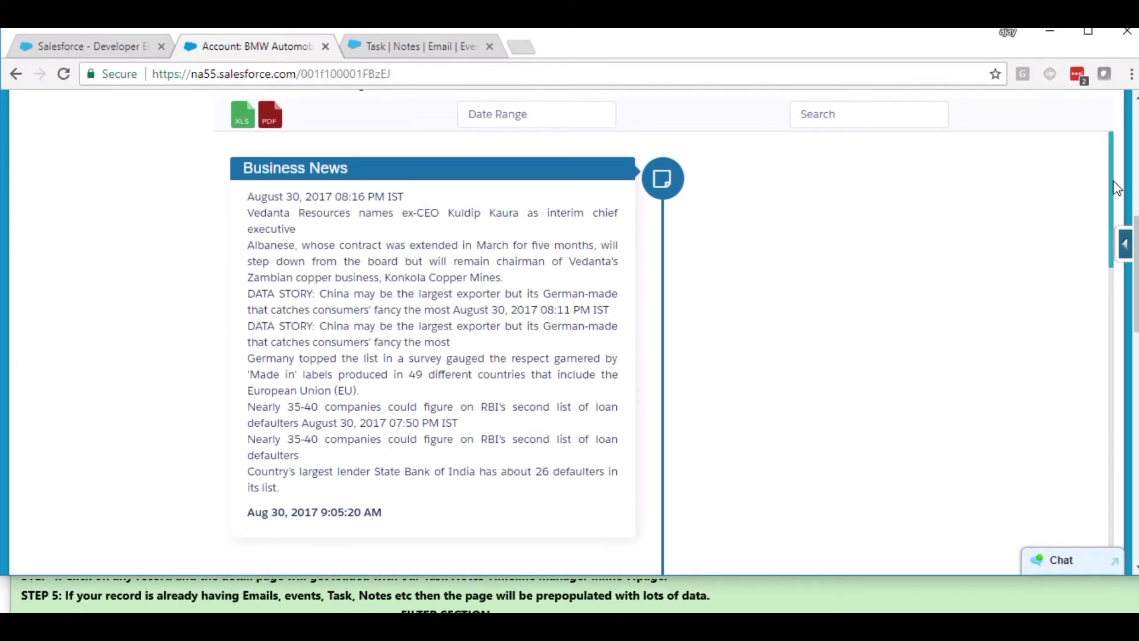
mouse_move(1113, 187)
mouse_down()
mouse_move(1096, 481)
mouse_move(1099, 356)
mouse_move(1094, 467)
mouse_up()
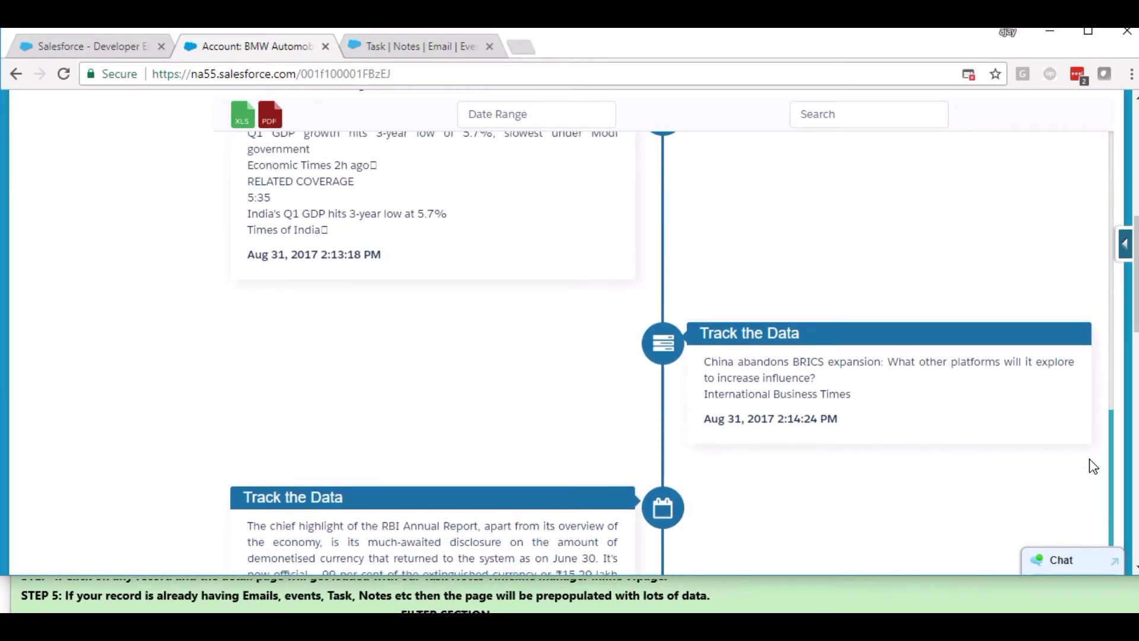
click(716, 599)
key(Down)
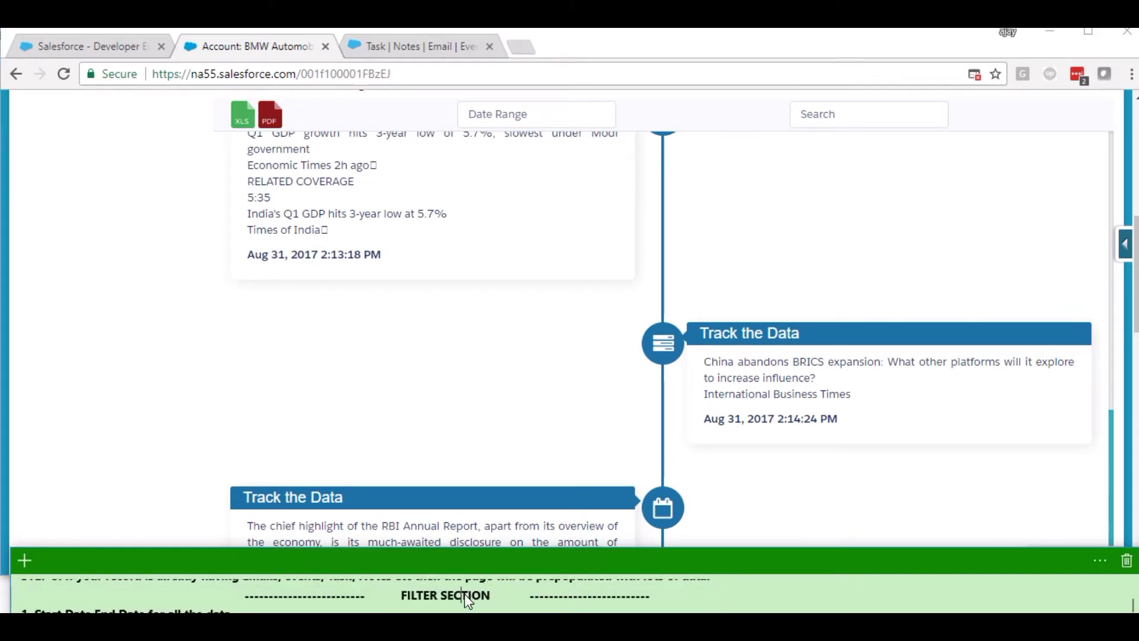
drag(1135, 329, 1135, 339)
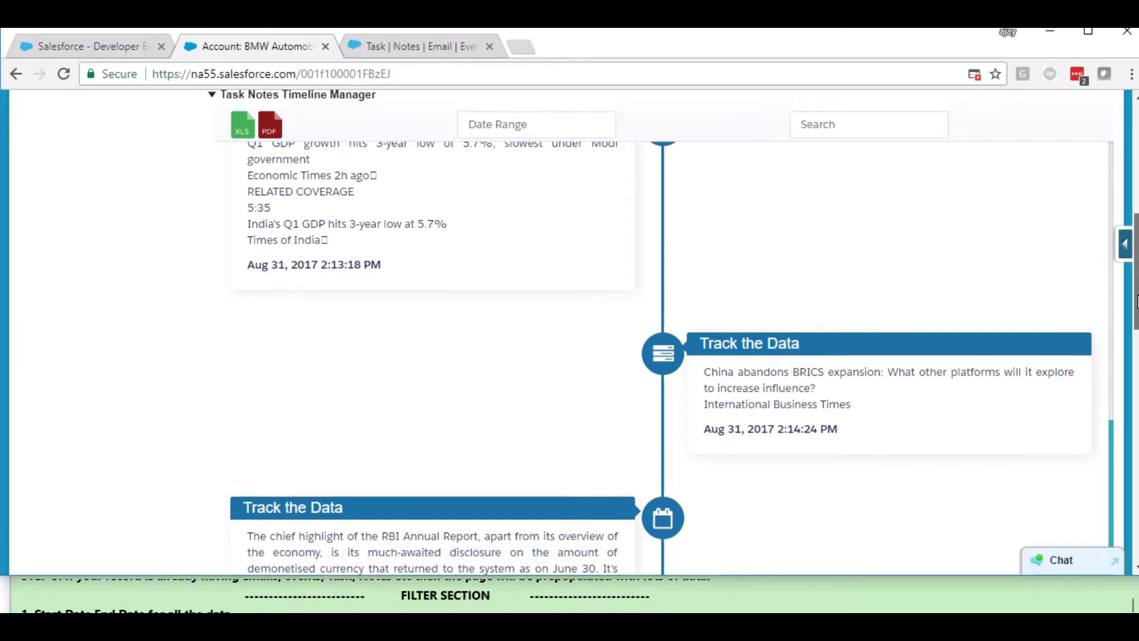
scroll(866, 274, up, 1)
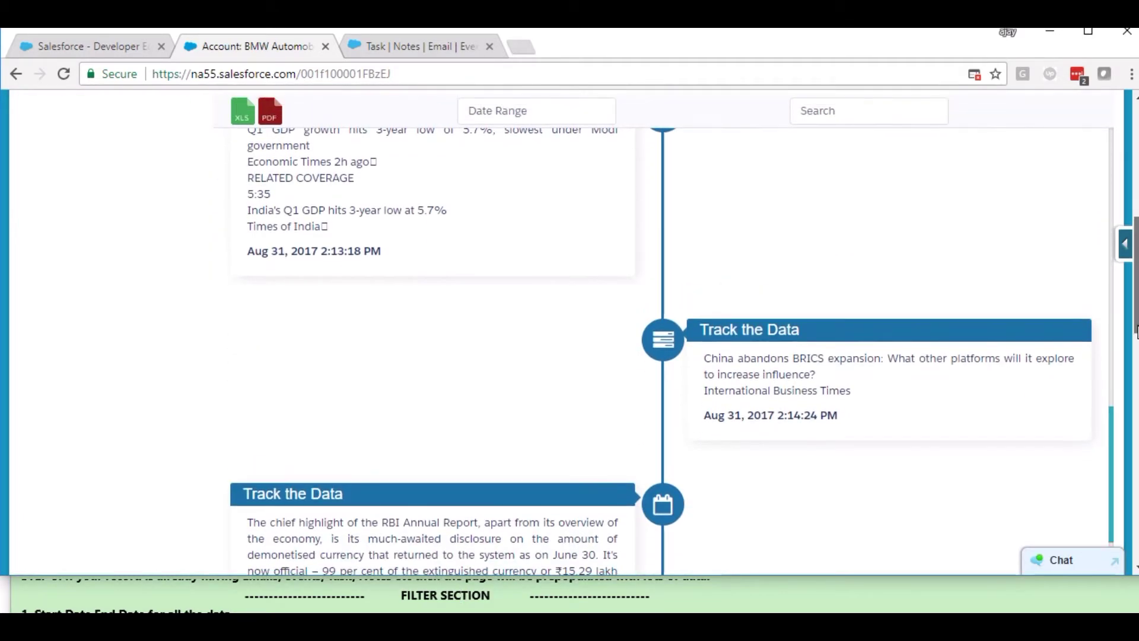
click(528, 116)
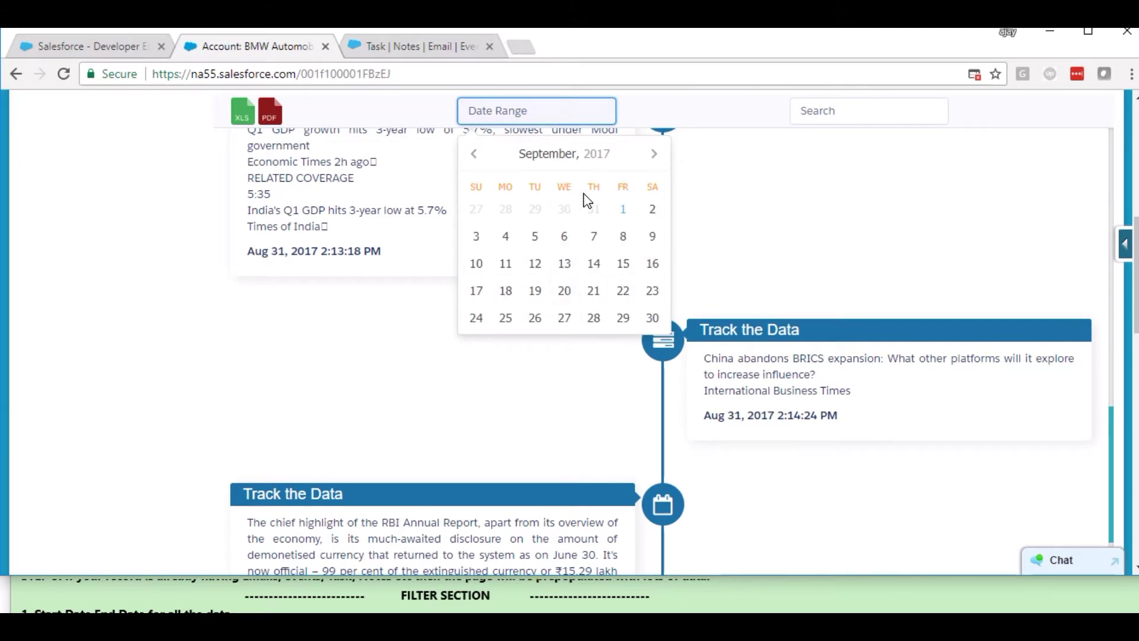
Set the timeline date range to 27–31 August 2017 and review the filtered entries
click(475, 211)
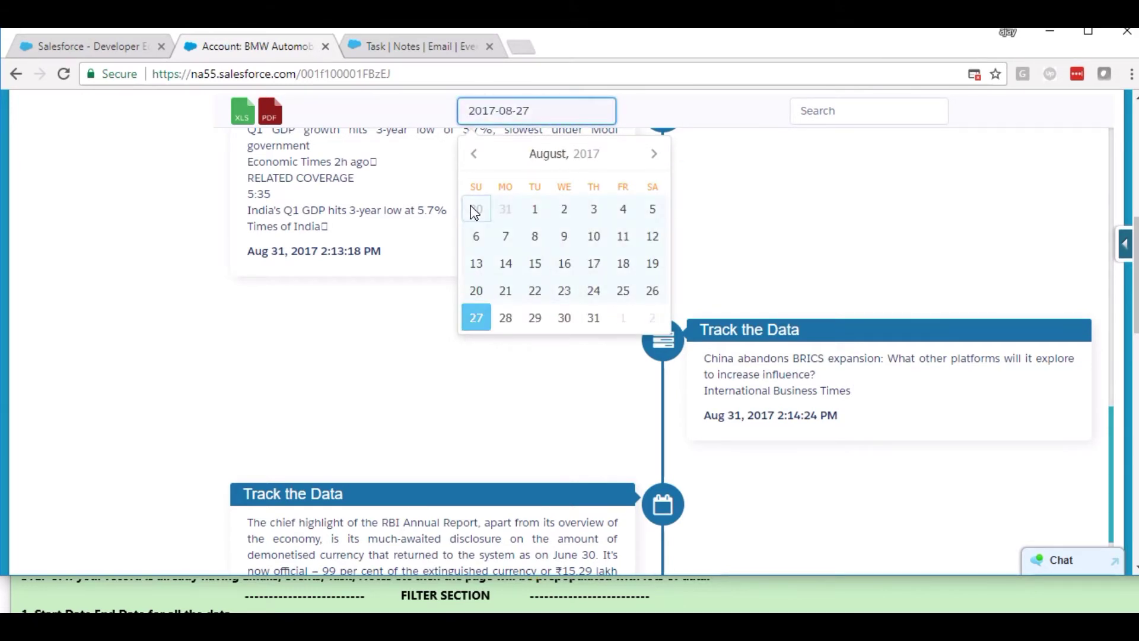
click(595, 319)
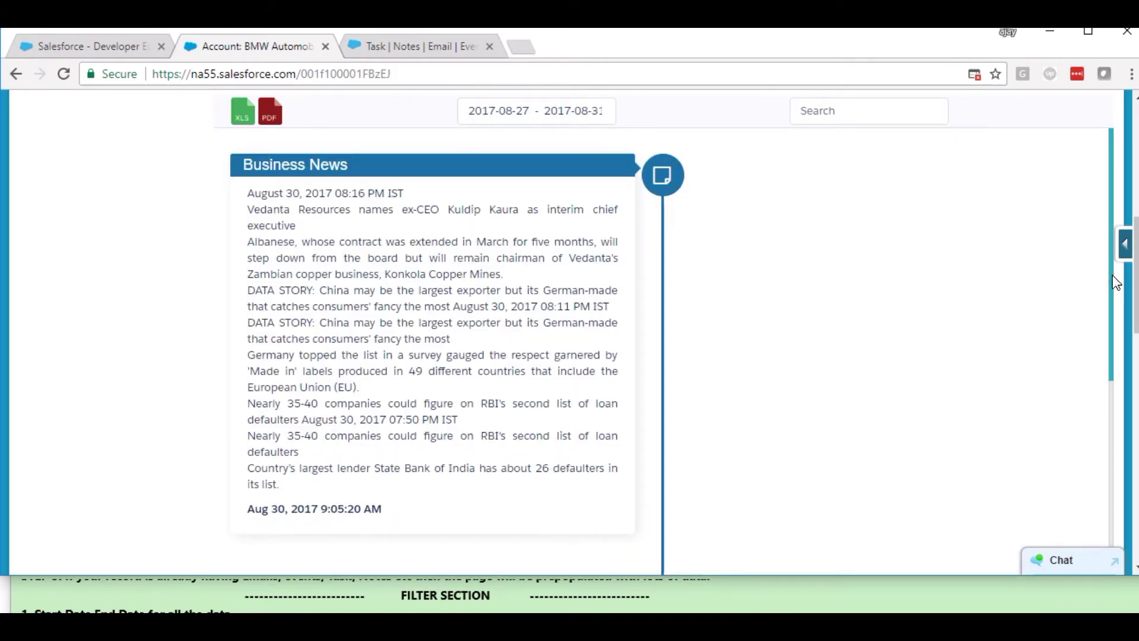
scroll(1085, 433, down, 5)
scroll(1085, 433, down, 3)
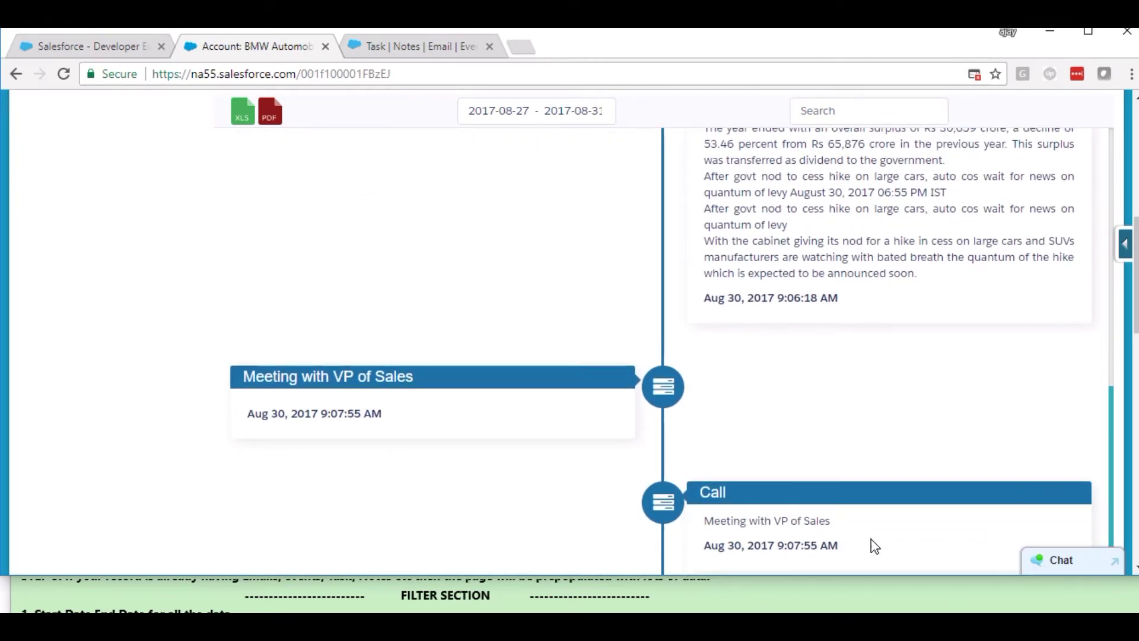
double_click(718, 549)
triple_click(719, 556)
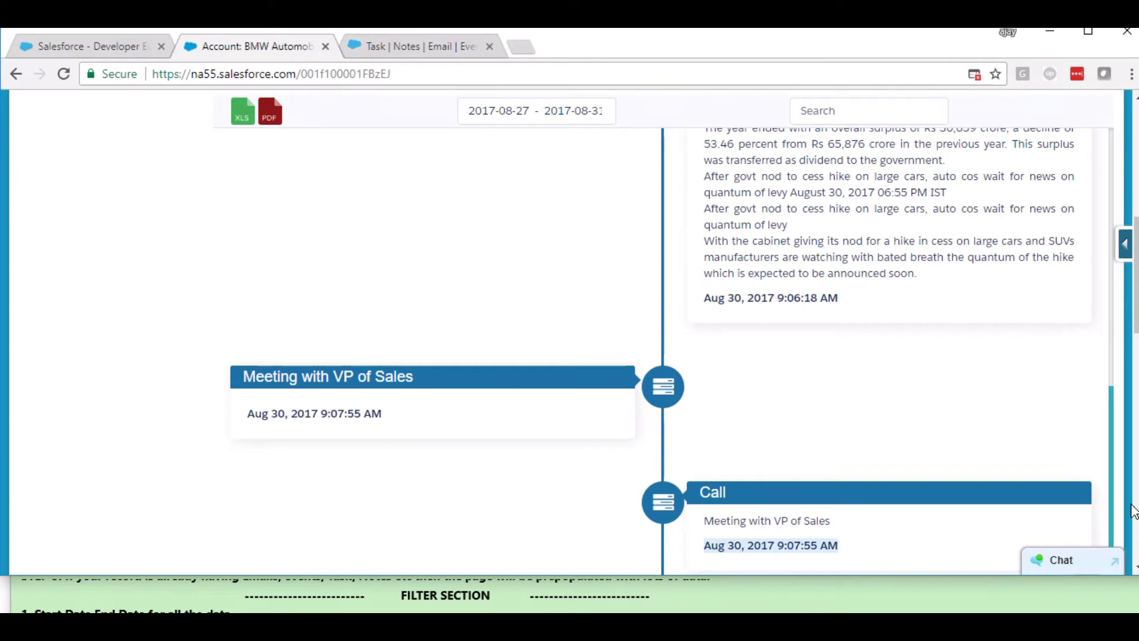
drag(1107, 479, 1117, 244)
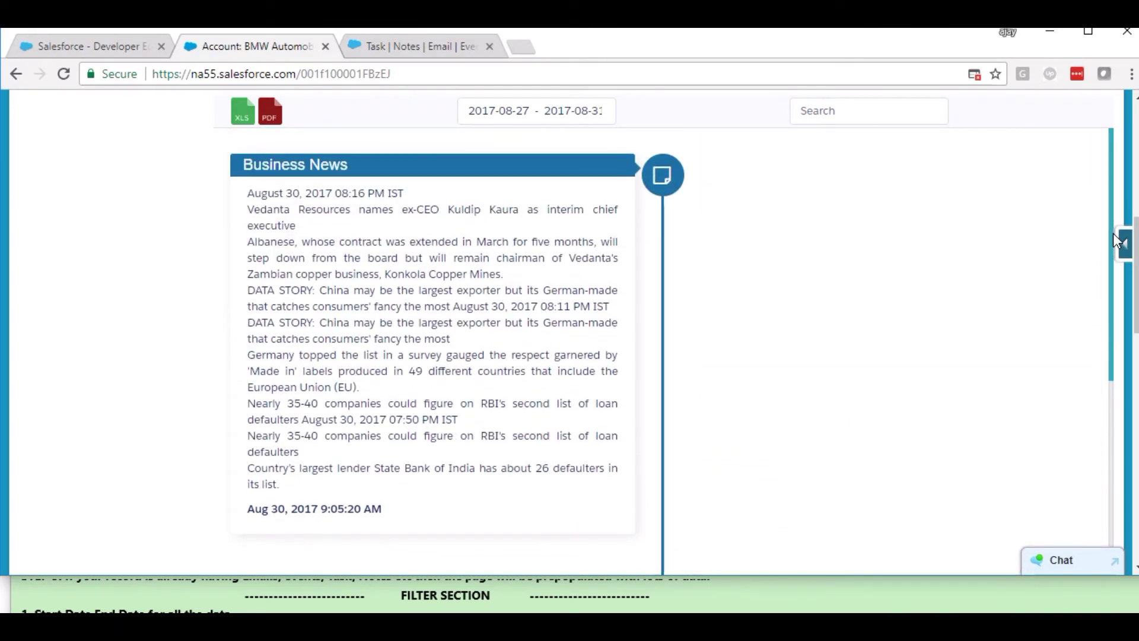
Advance the setup notes and delete extra spaces before the download heading
click(496, 596)
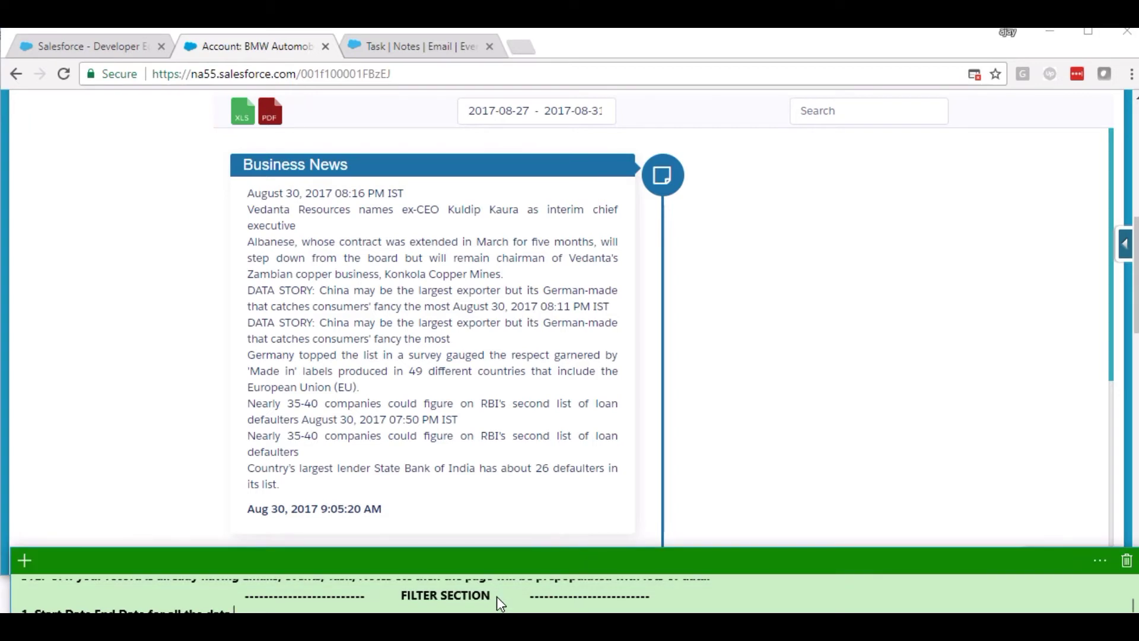
key(Down)
key(Down)
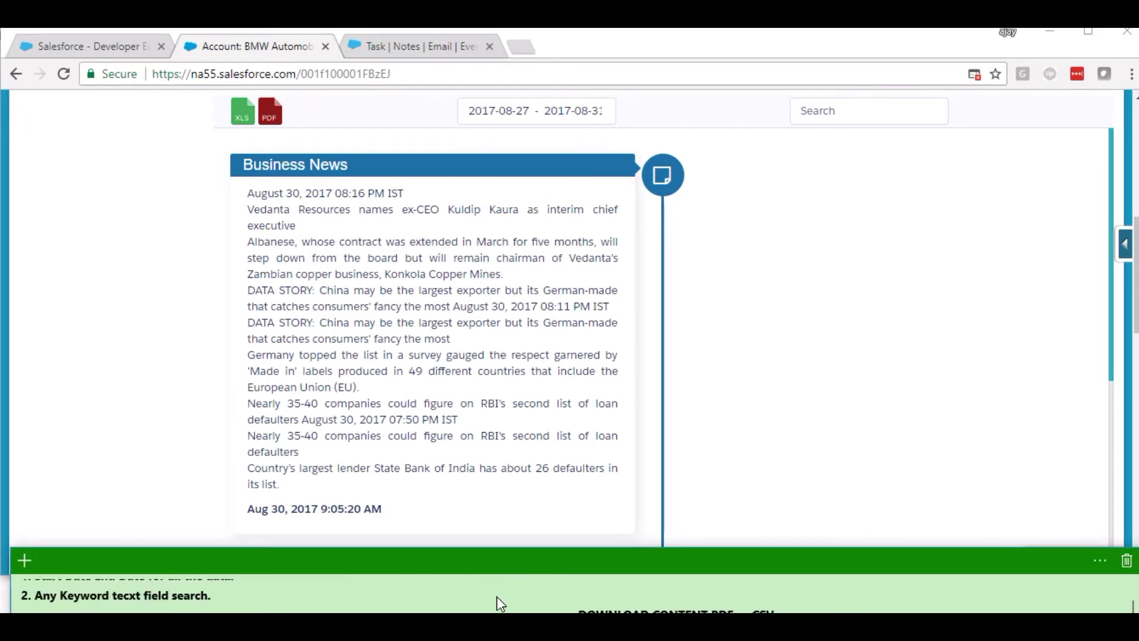
key(Down)
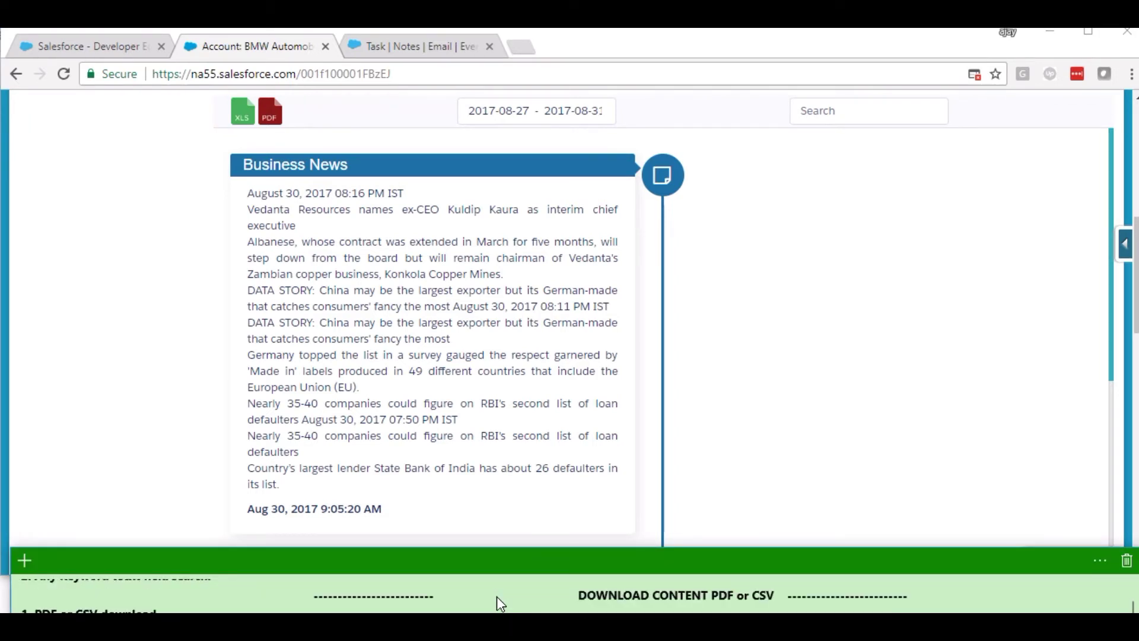
click(564, 599)
key(BackSpace)
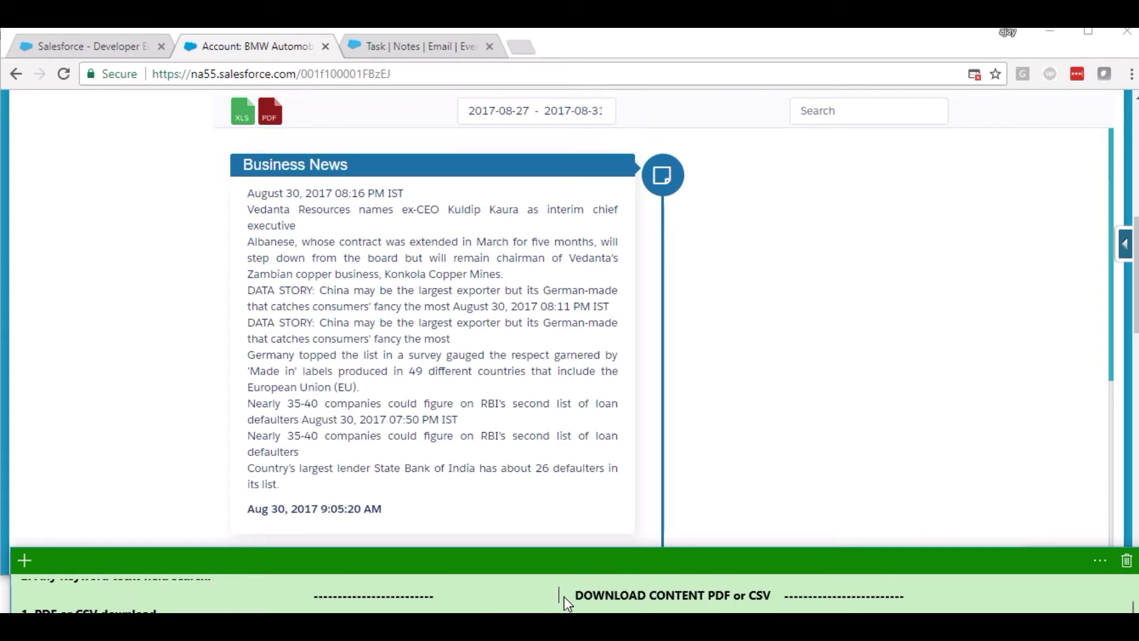
key(BackSpace)
key(BackSpace)
key(BackSpace)
key(BackSpace)
key(BackSpace)
key(BackSpace)
key(BackSpace)
key(BackSpace)
key(BackSpace)
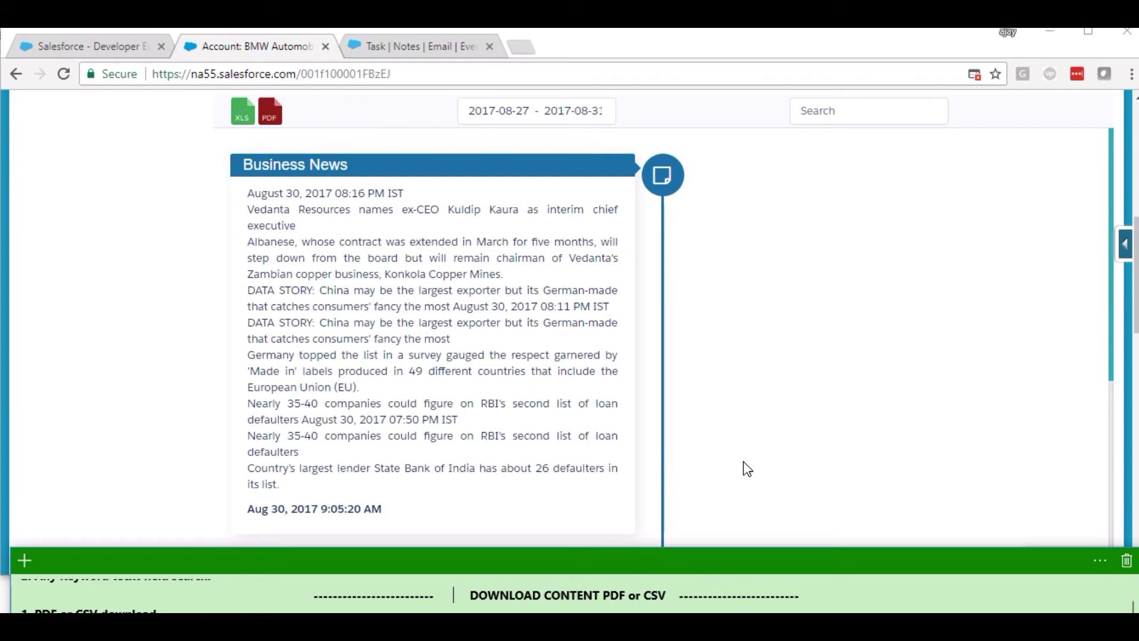
Export the filtered timeline to PDF and view the downloaded file
click(269, 115)
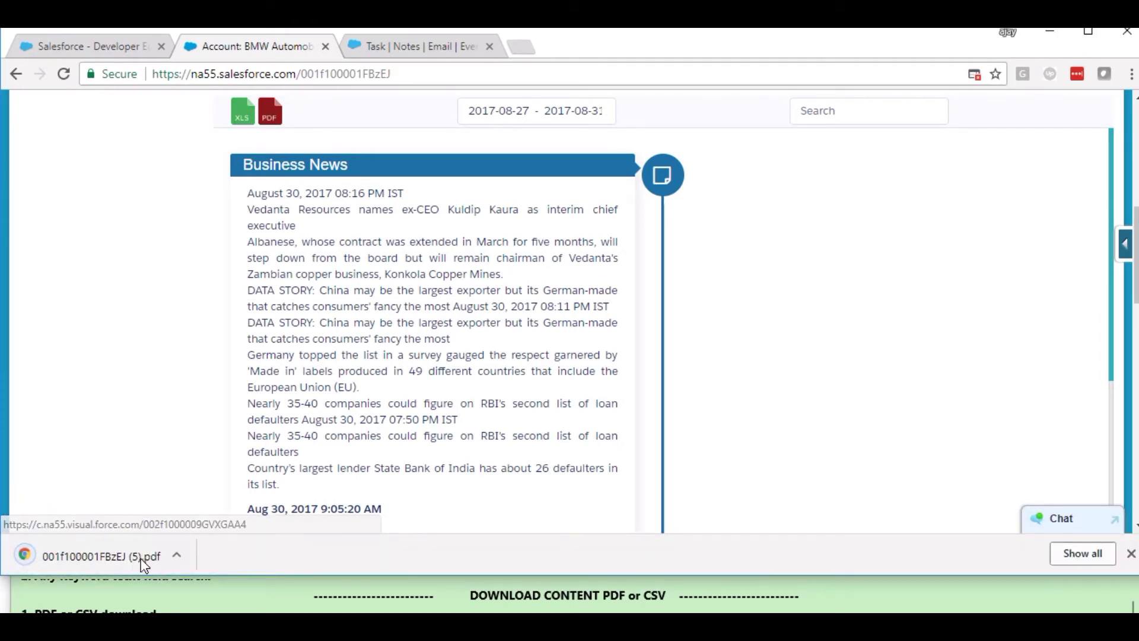
click(123, 563)
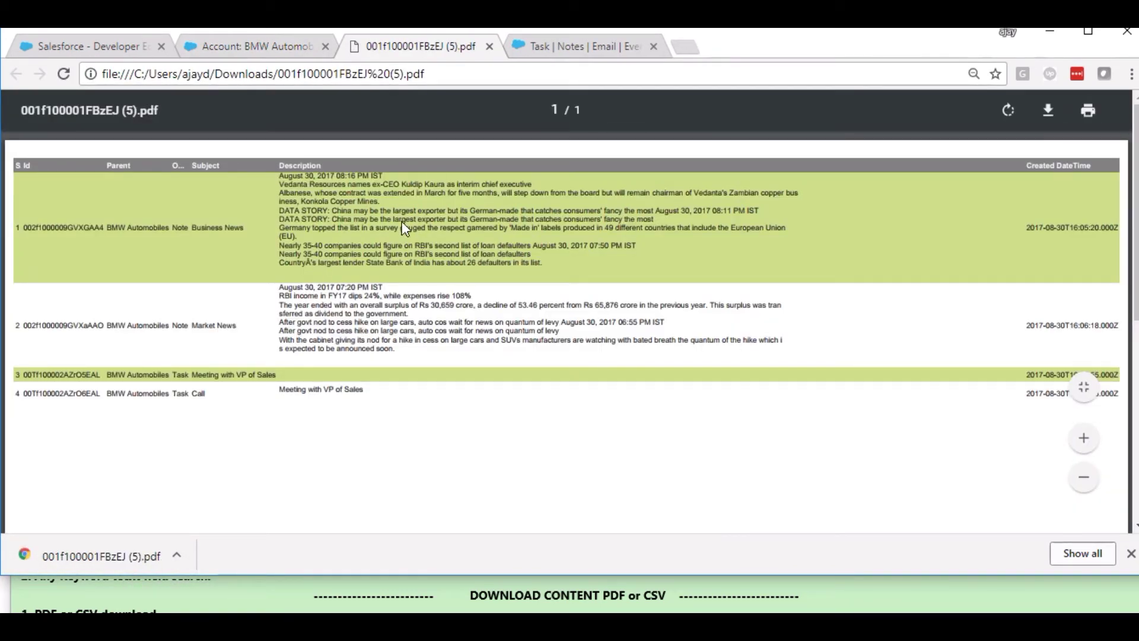
click(261, 46)
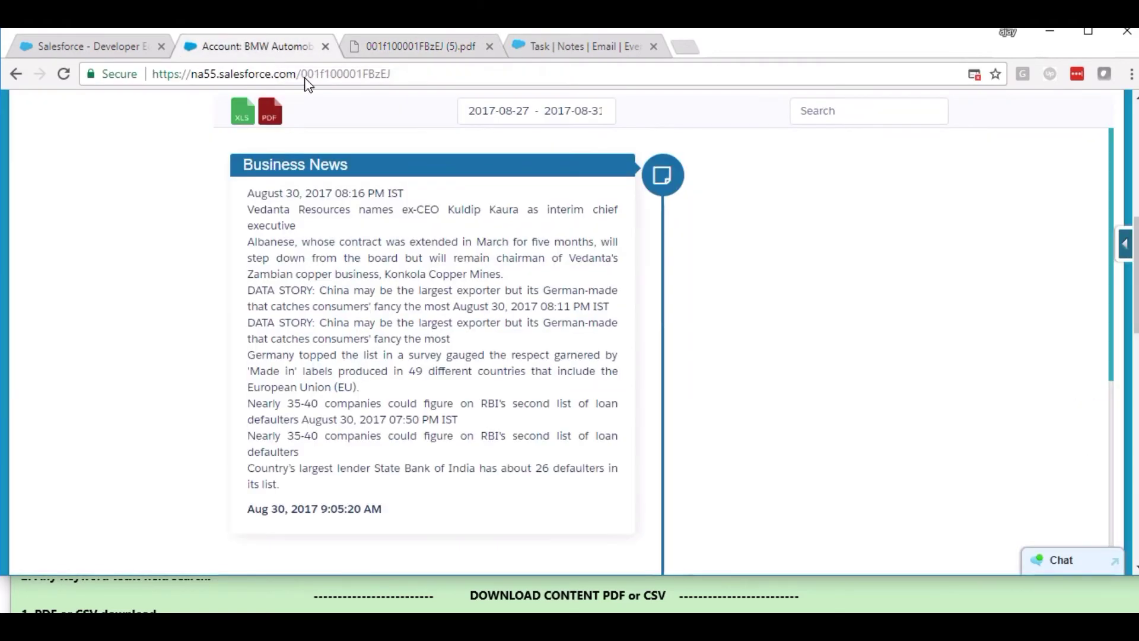
Download the filtered timeline as an XLS file and scroll the setup notes to the bulk section
click(251, 121)
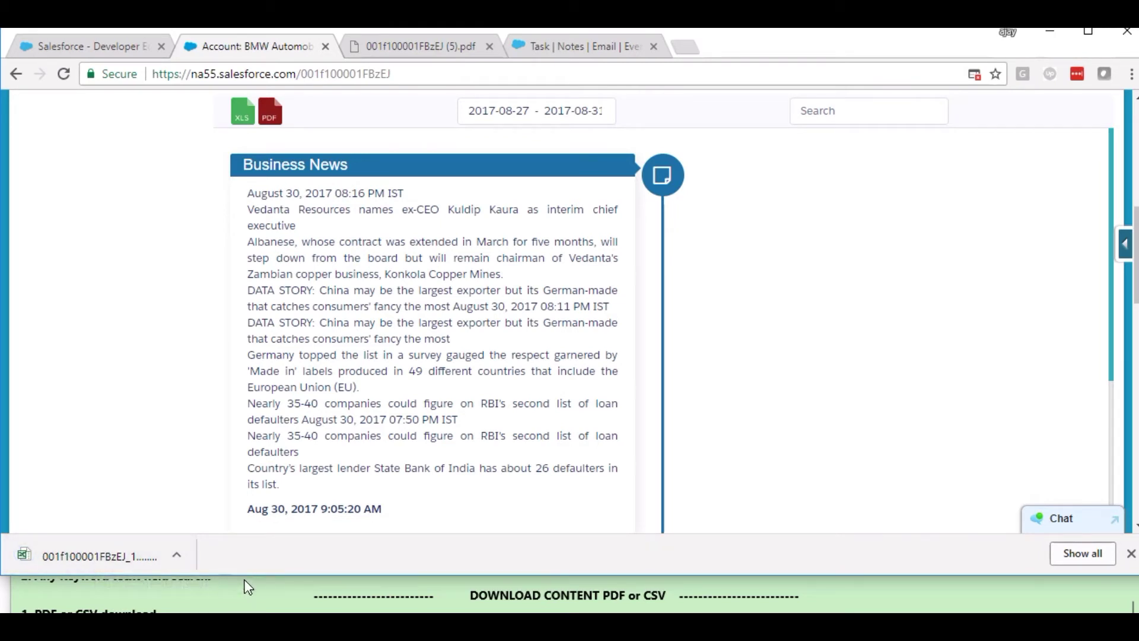
click(247, 595)
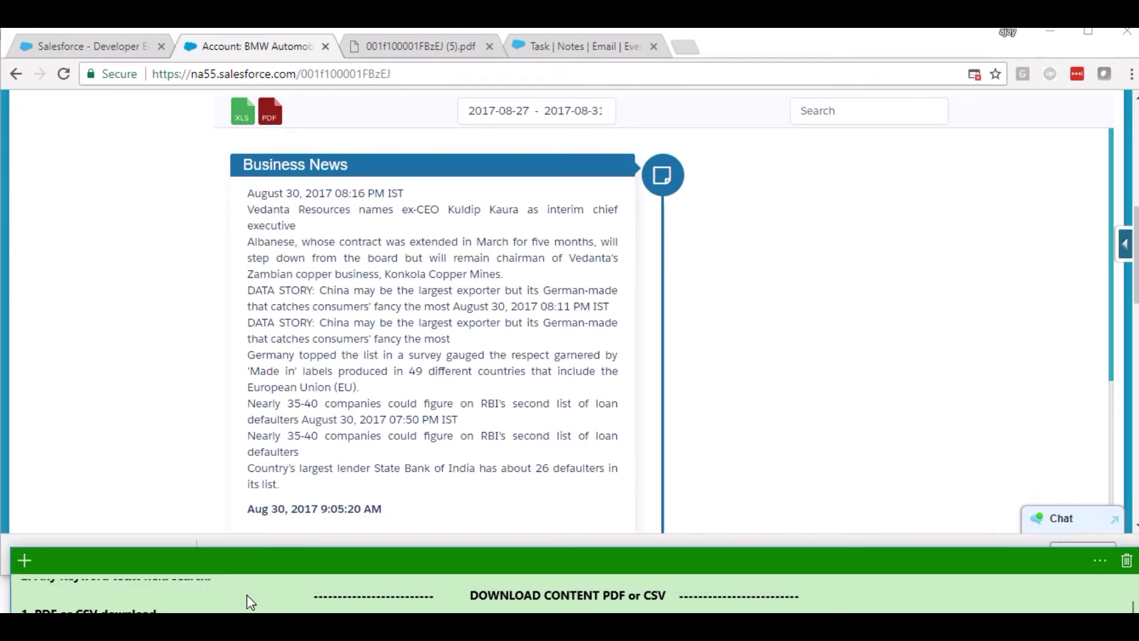
scroll(247, 594, down, 1)
scroll(247, 594, down, 1)
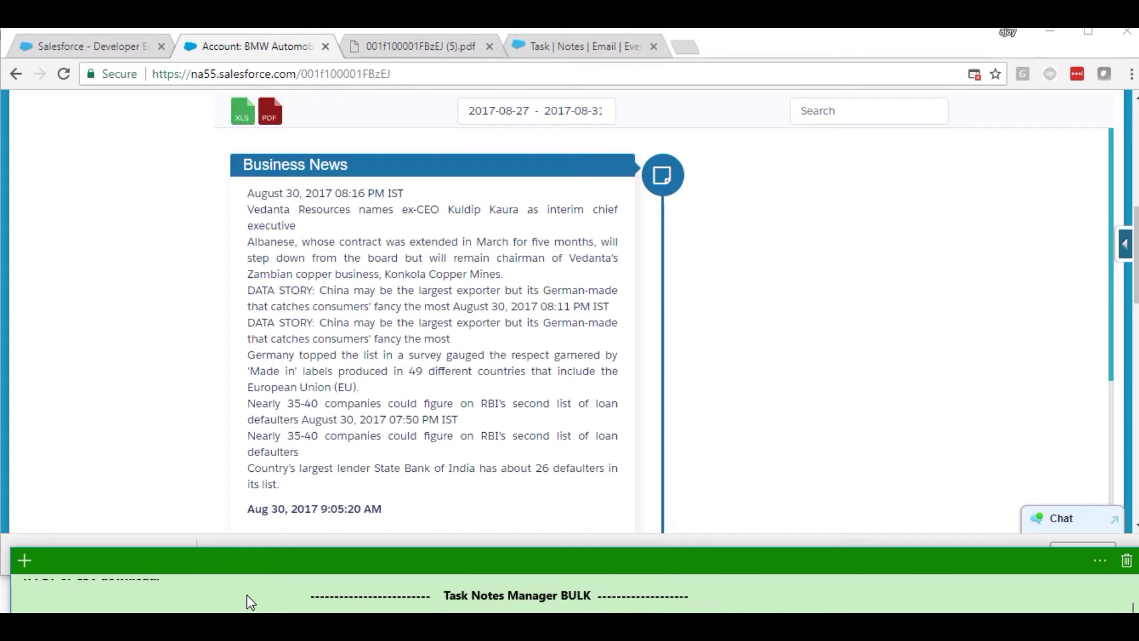
click(455, 596)
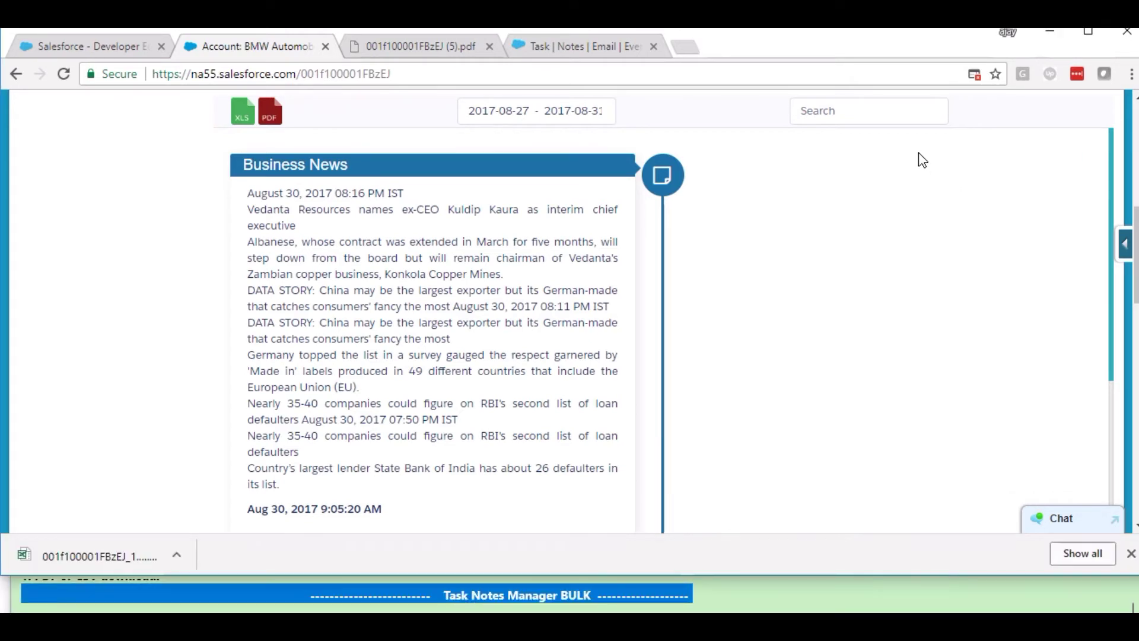
click(843, 118)
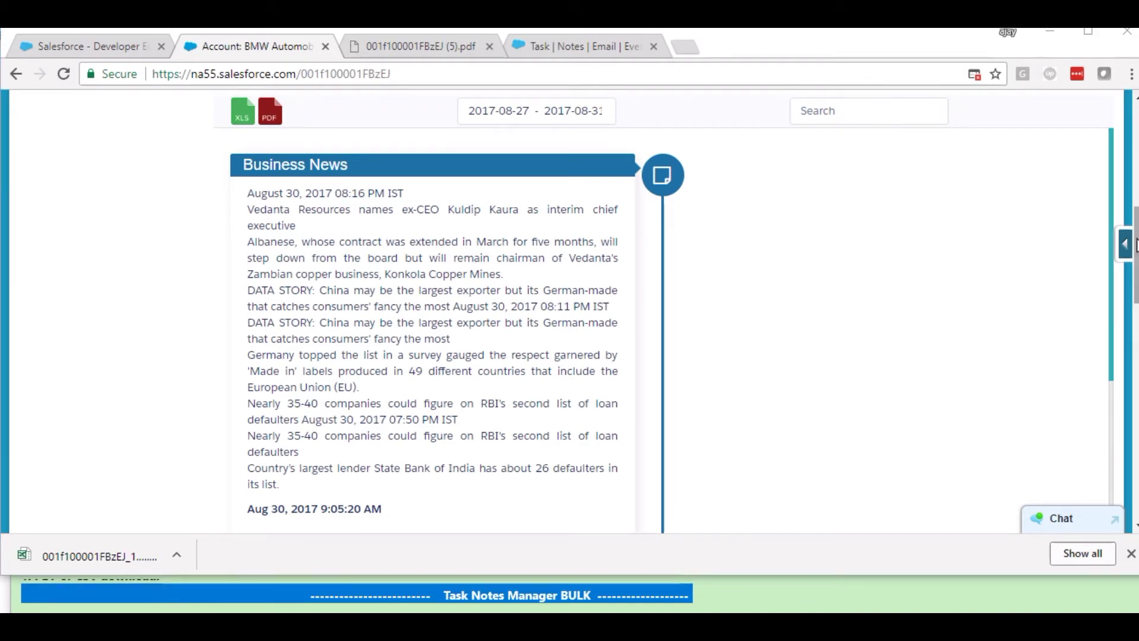
Search the account timeline for 'China' and go to the TaskNotesManager Bulk page
scroll(1135, 244, up, 1)
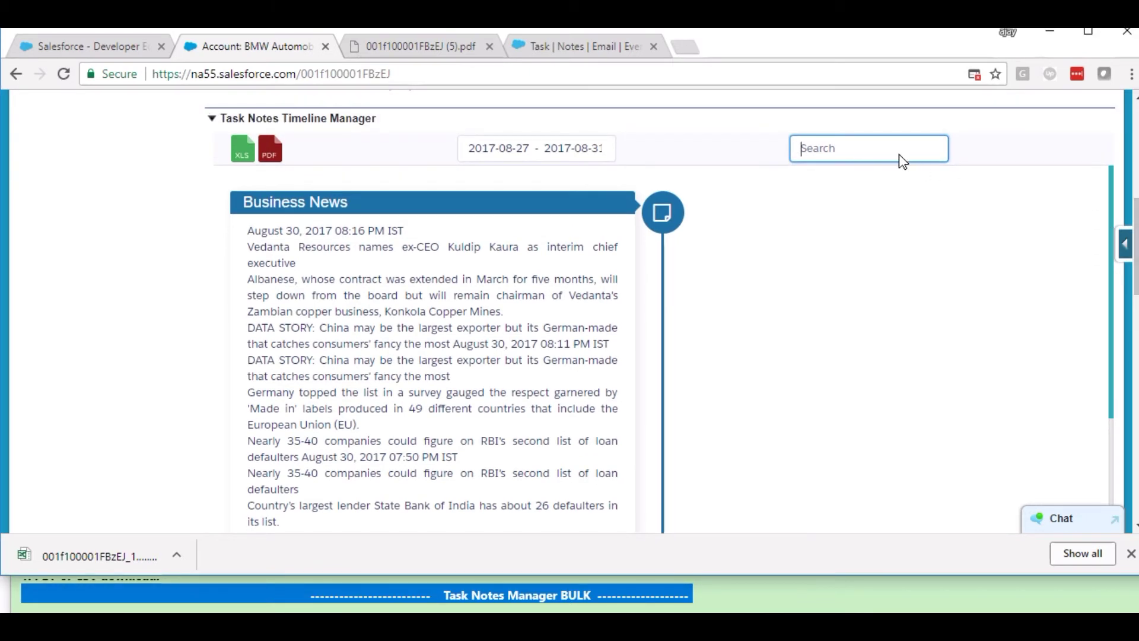
text(China)
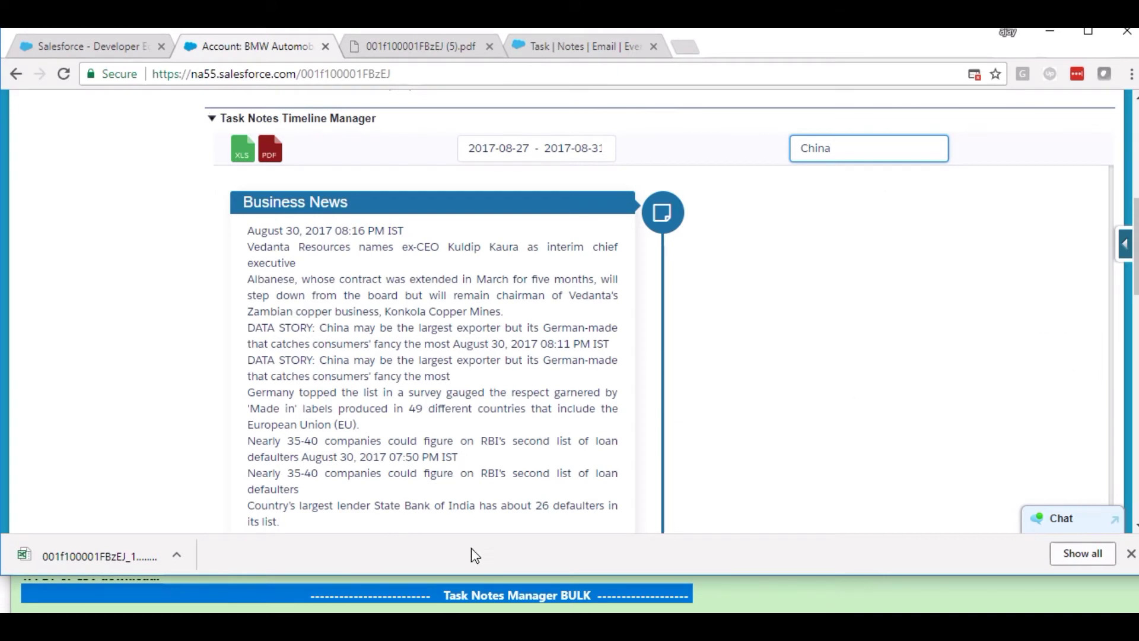
click(666, 591)
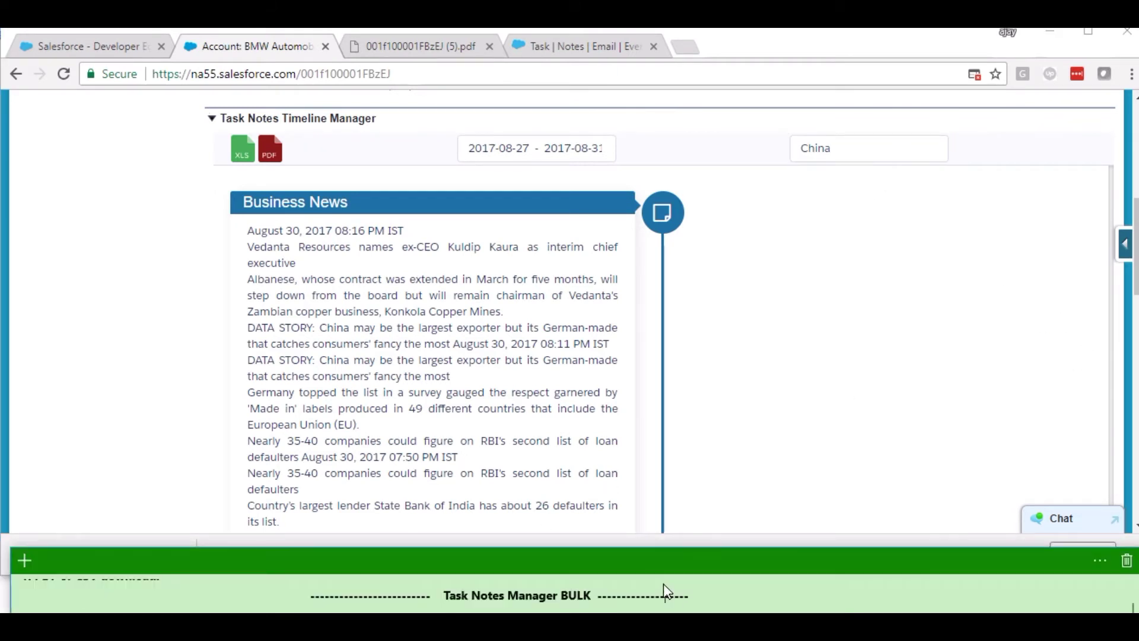
drag(1135, 298, 1135, 201)
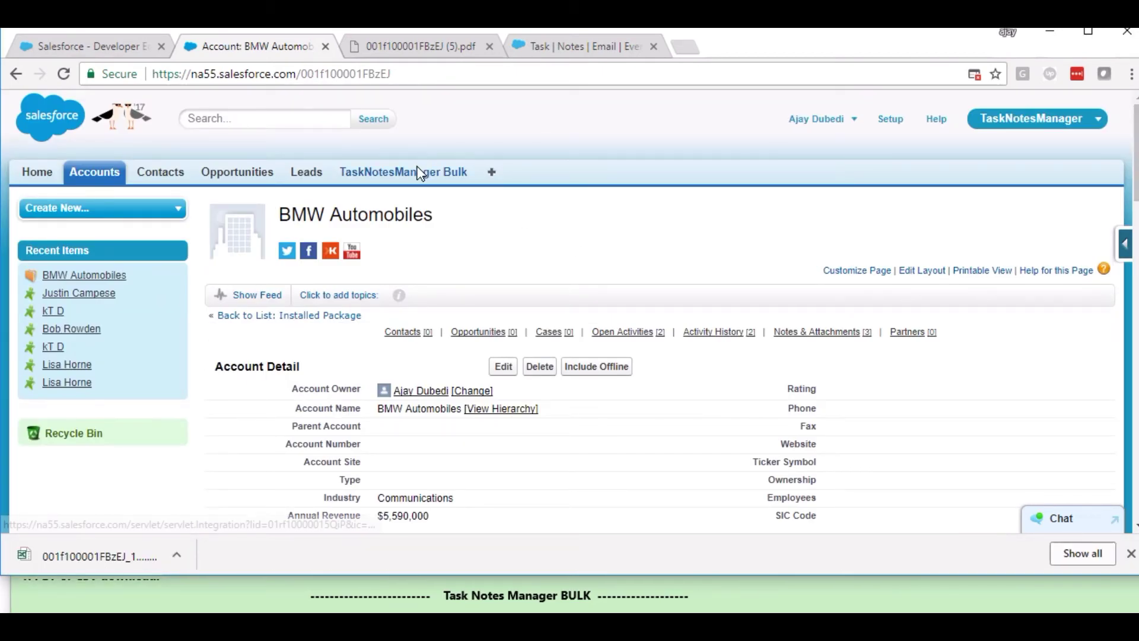
click(423, 171)
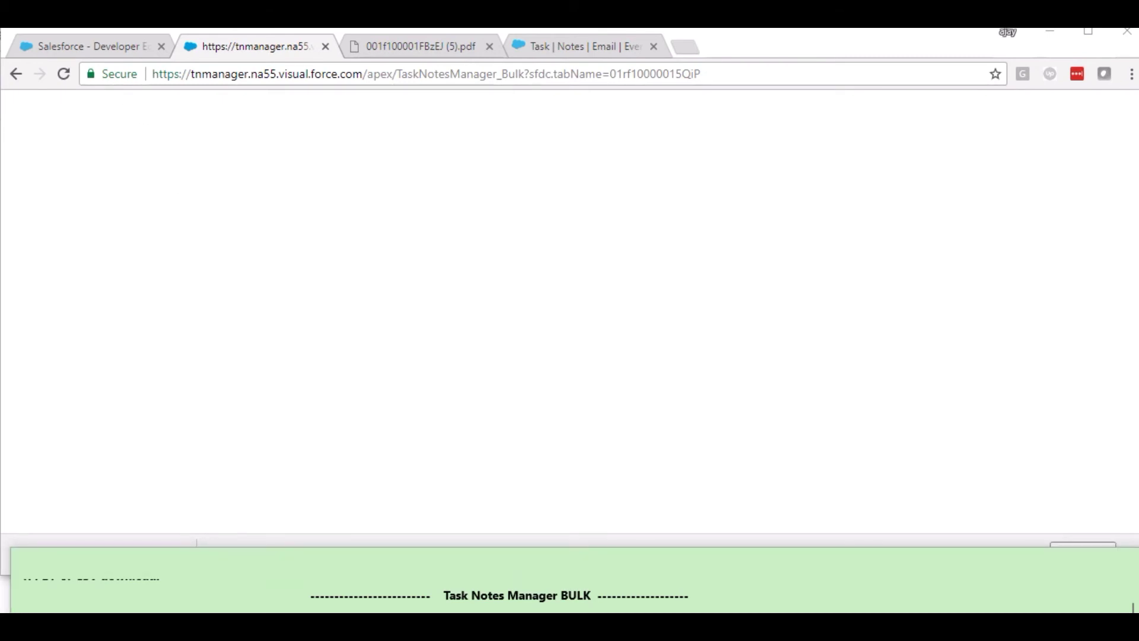
Show Account activity in the bulk manager with the Notes toggle switched off
click(467, 127)
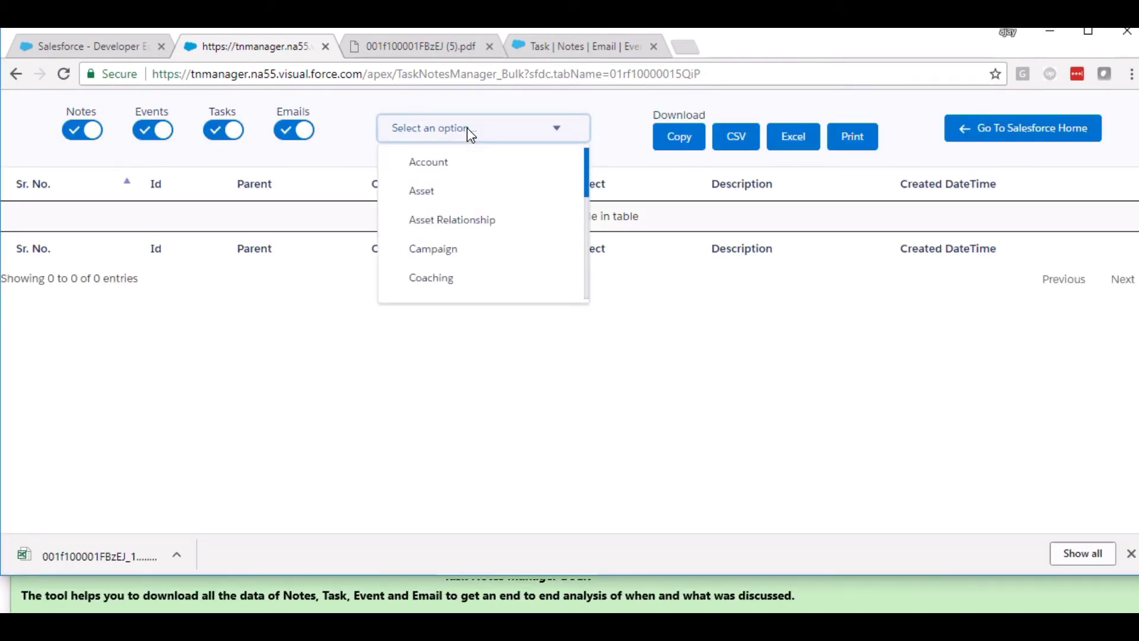
click(494, 161)
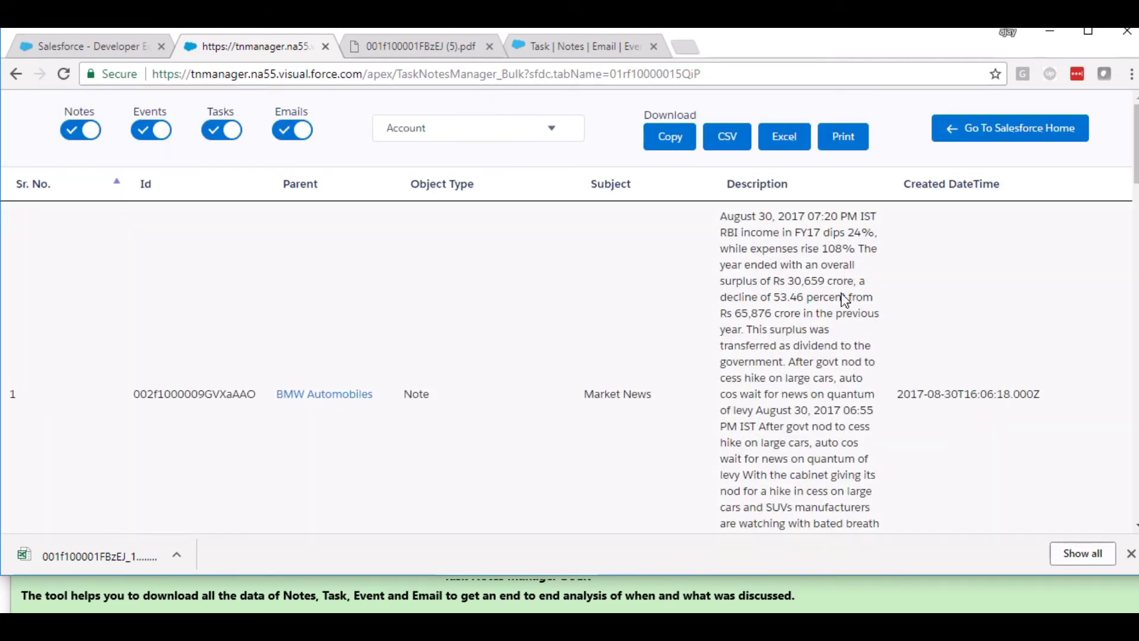
mouse_move(1135, 175)
mouse_down()
mouse_move(1104, 451)
mouse_move(1084, 176)
mouse_up()
click(82, 133)
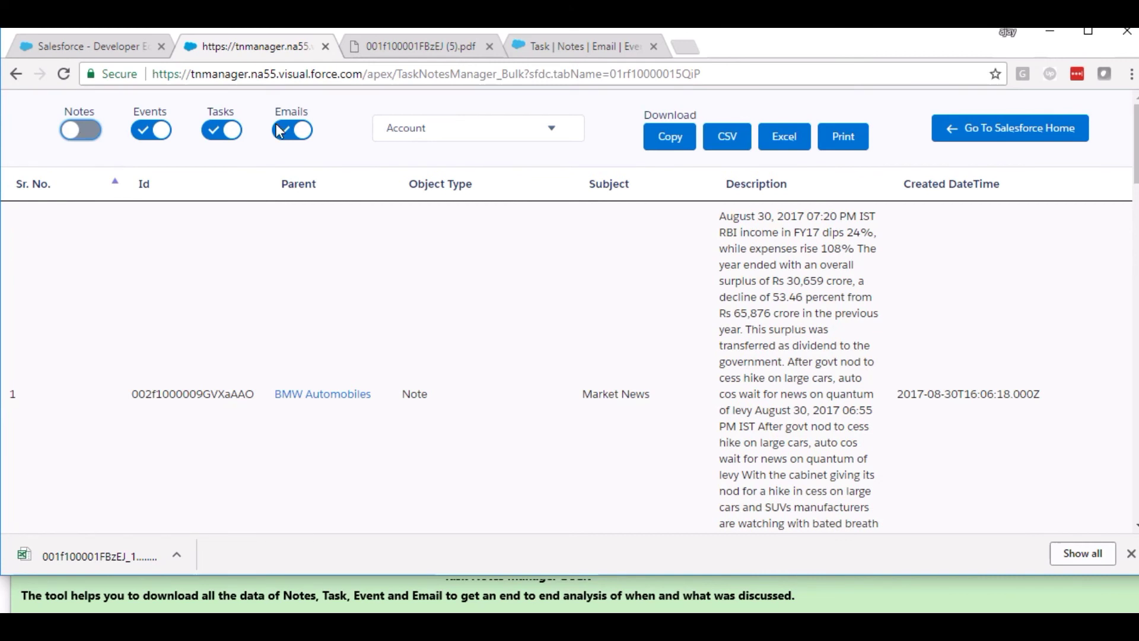
double_click(506, 598)
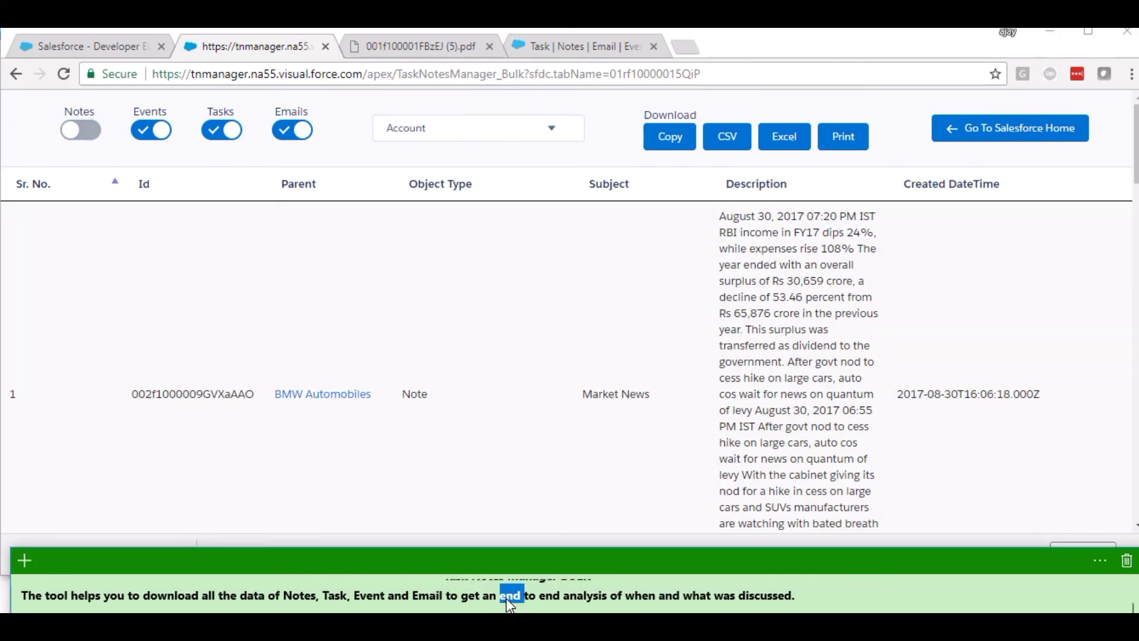
Copy the account activity table rows to the clipboard
click(551, 131)
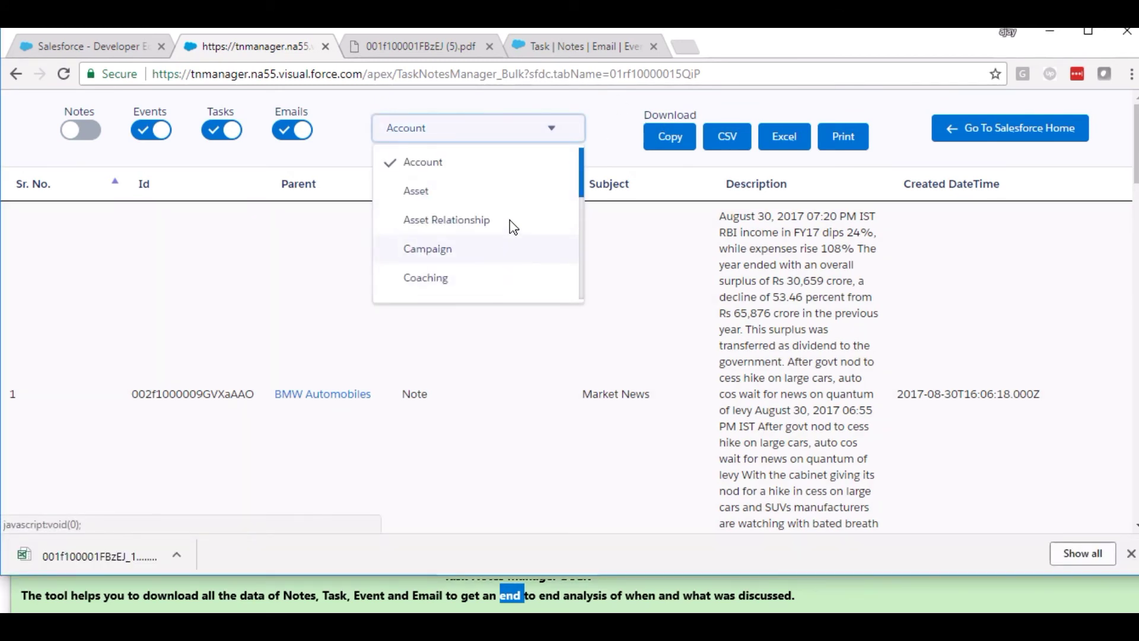
drag(582, 180, 580, 274)
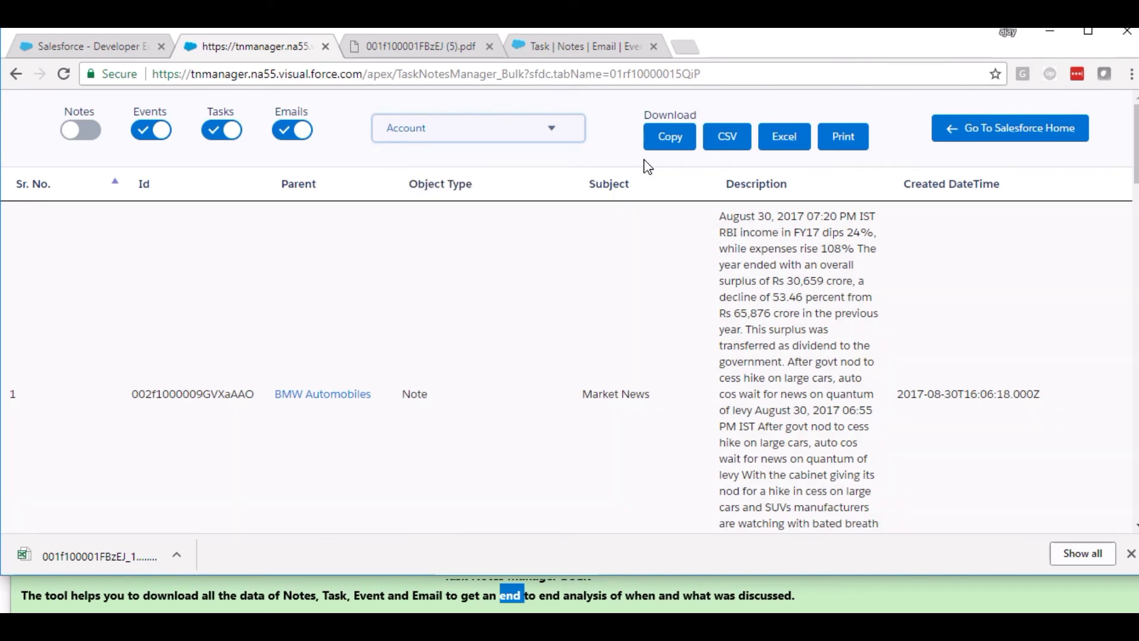
click(682, 140)
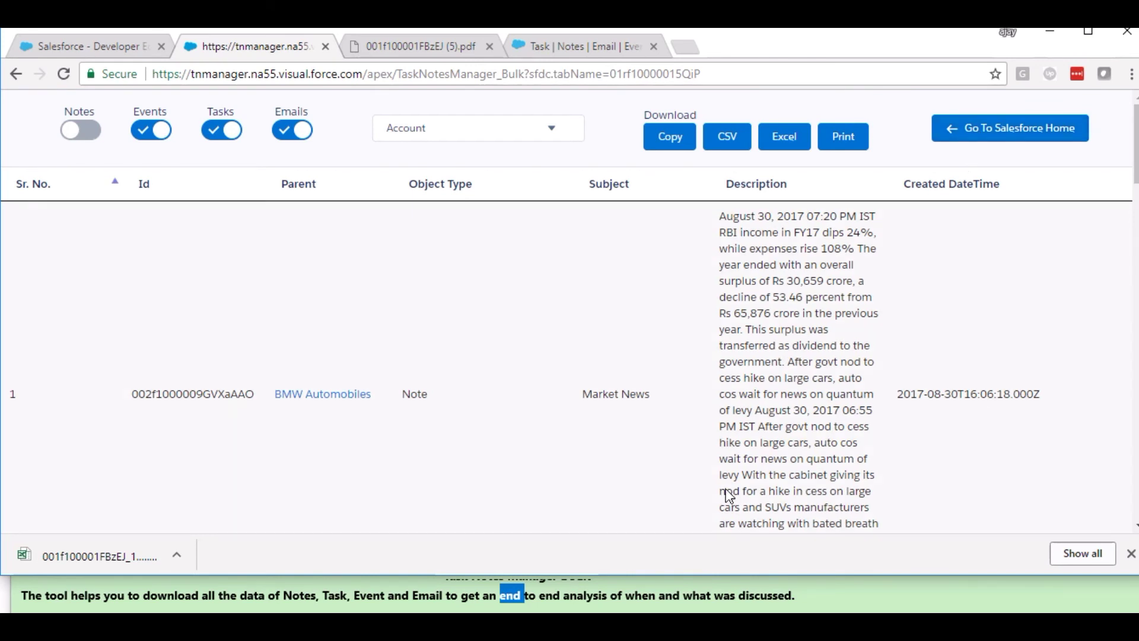
click(833, 605)
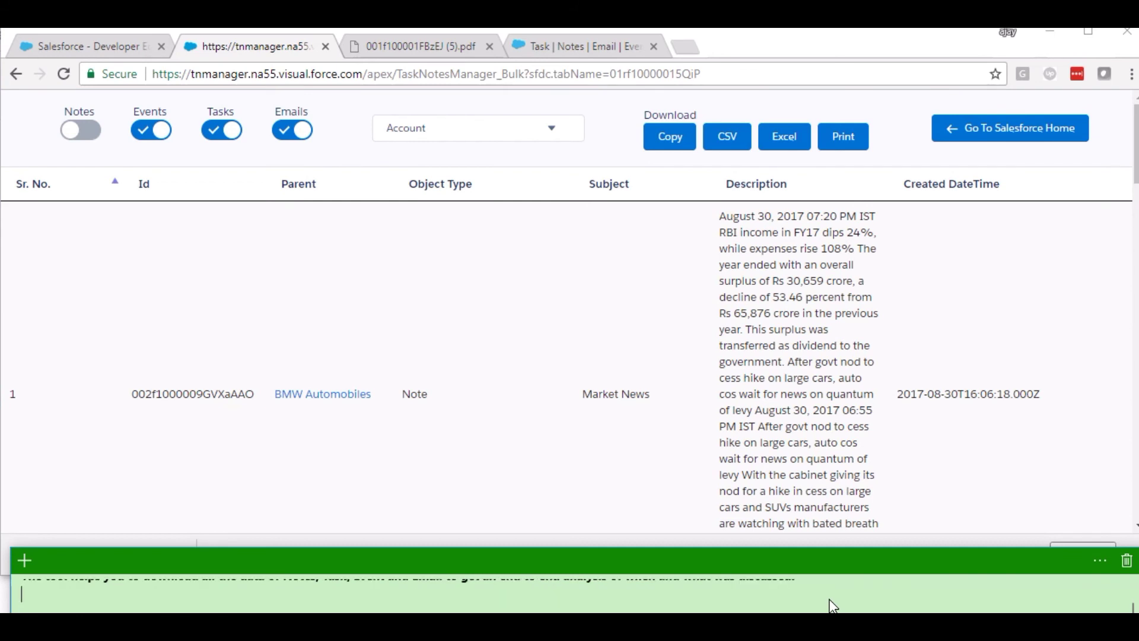
text(ama)
text( sure t)
text(ll f)
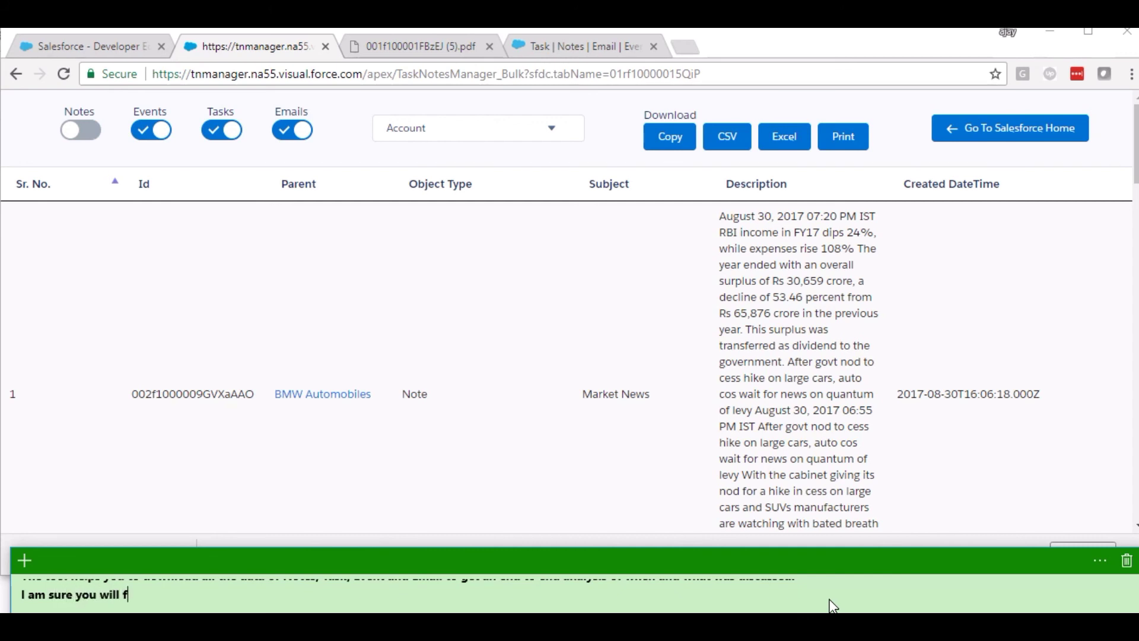
text(ind this ap)
text(p useful)
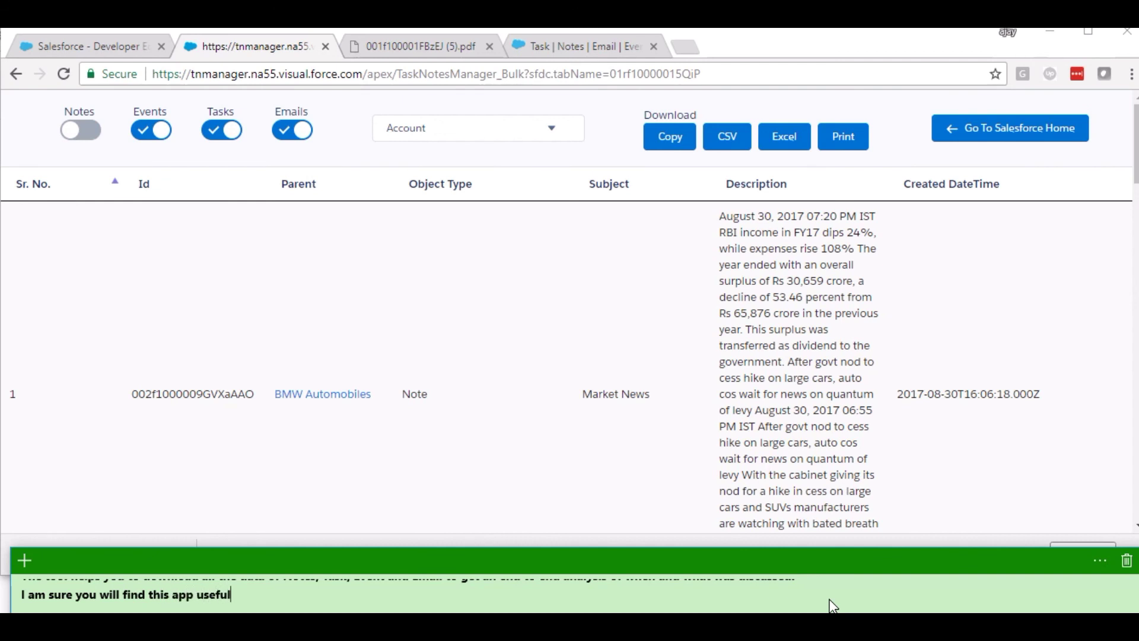
text(Pl)
text(eaase)
key(BackSpace)
key(BackSpace)
key(BackSpace)
text(rate)
key(BackSpace)
key(BackSpace)
key(BackSpace)
text(ra)
text(te our ap)
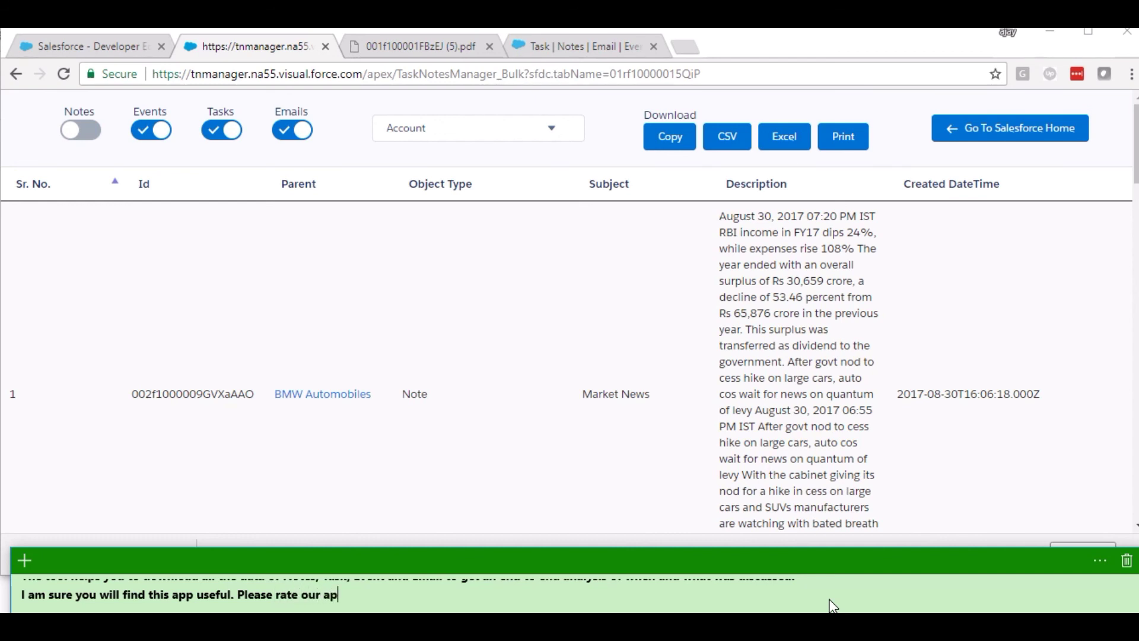
text(p with )
text(5 S)
text(tars t)
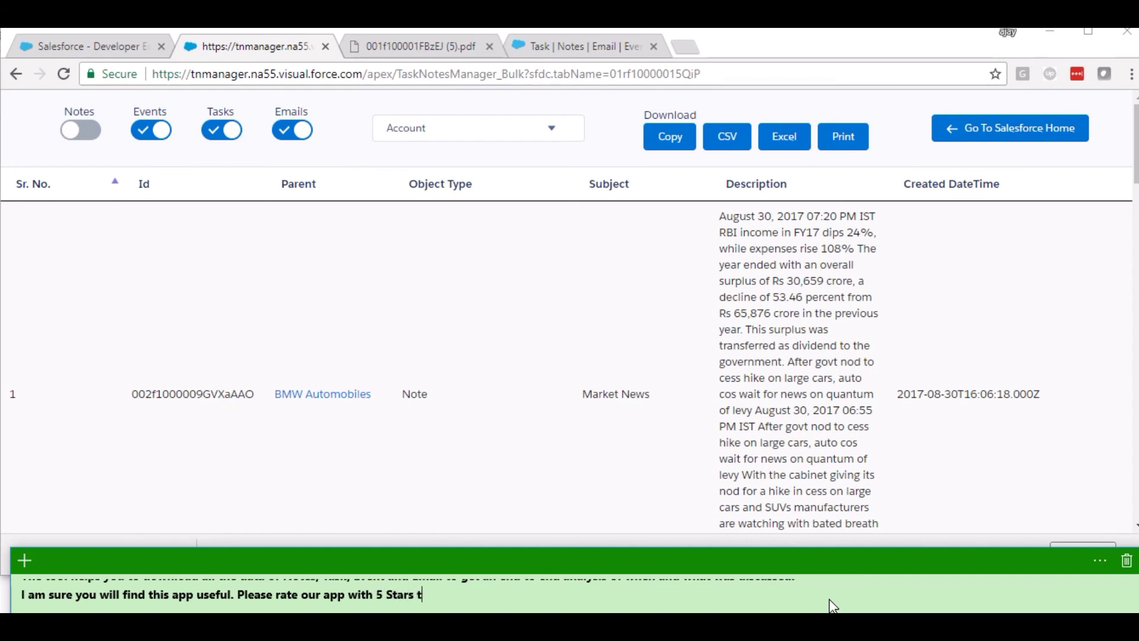
text(o bo)
text(ost)
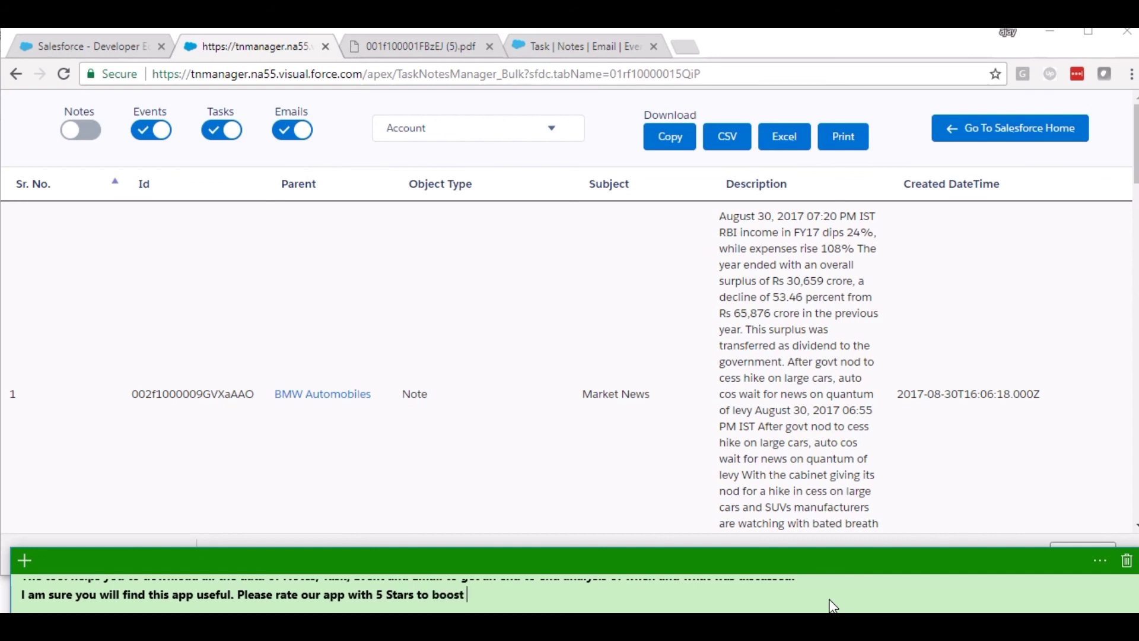